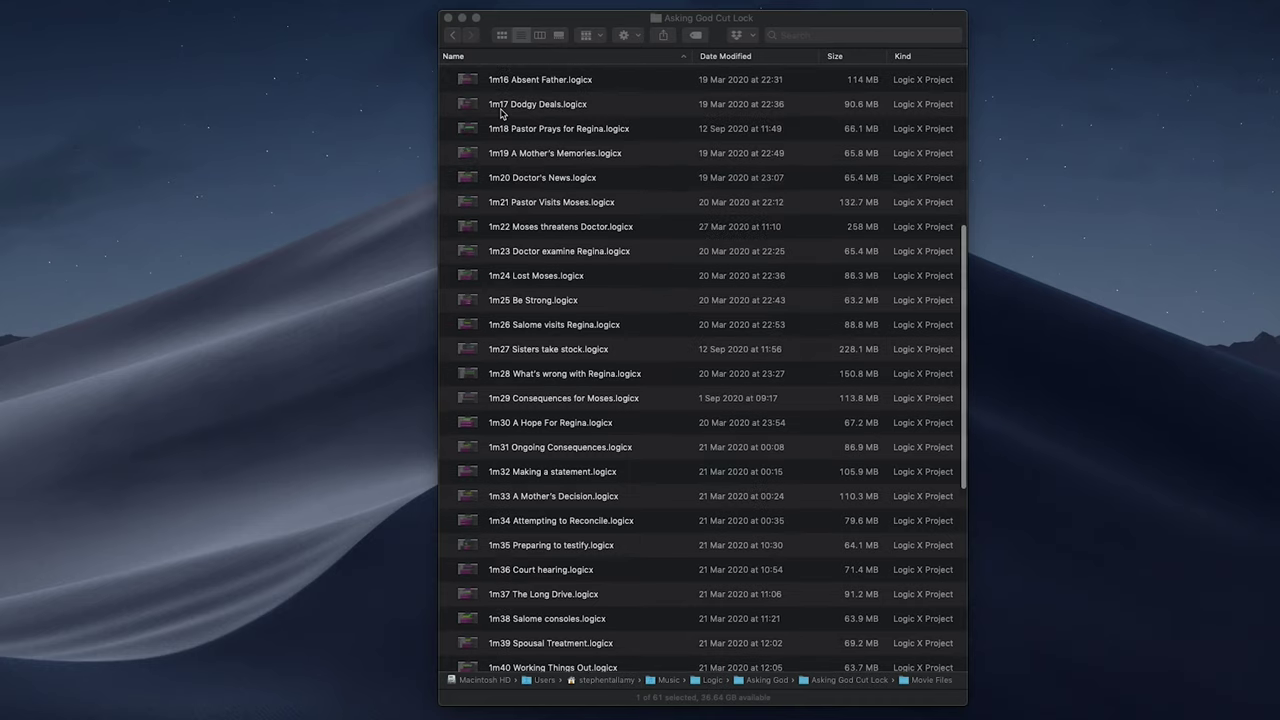
Step: Scroll down the project folder and open Movie Files to reveal MAIN CUT 4TH VERSION.mp4
{"action": "scroll", "coordinate": [501, 113], "scroll_direction": "down", "scroll_amount": 5}
{"action": "scroll", "coordinate": [501, 113], "scroll_direction": "down", "scroll_amount": 5}
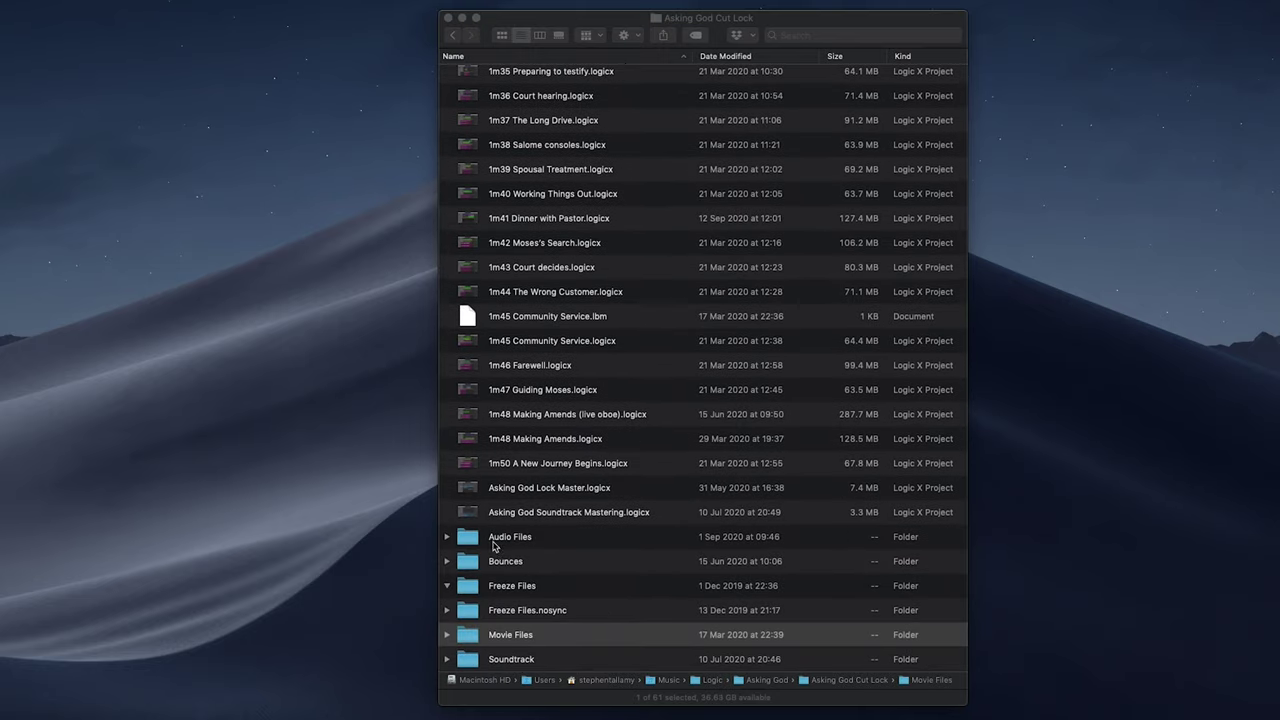
{"action": "double_click", "coordinate": [504, 642]}
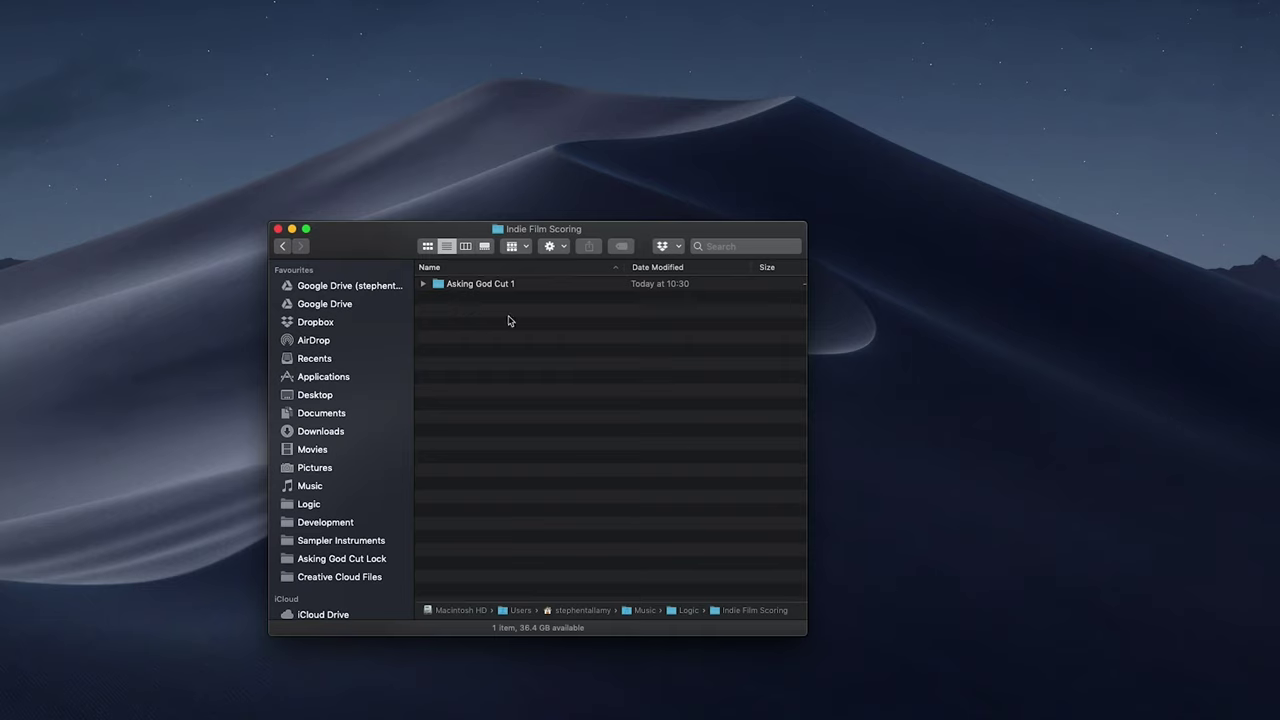
Step: Open the Asking God Cut 1 folder's 1m00 Template project and select its only tempo event
{"action": "double_click", "coordinate": [486, 289]}
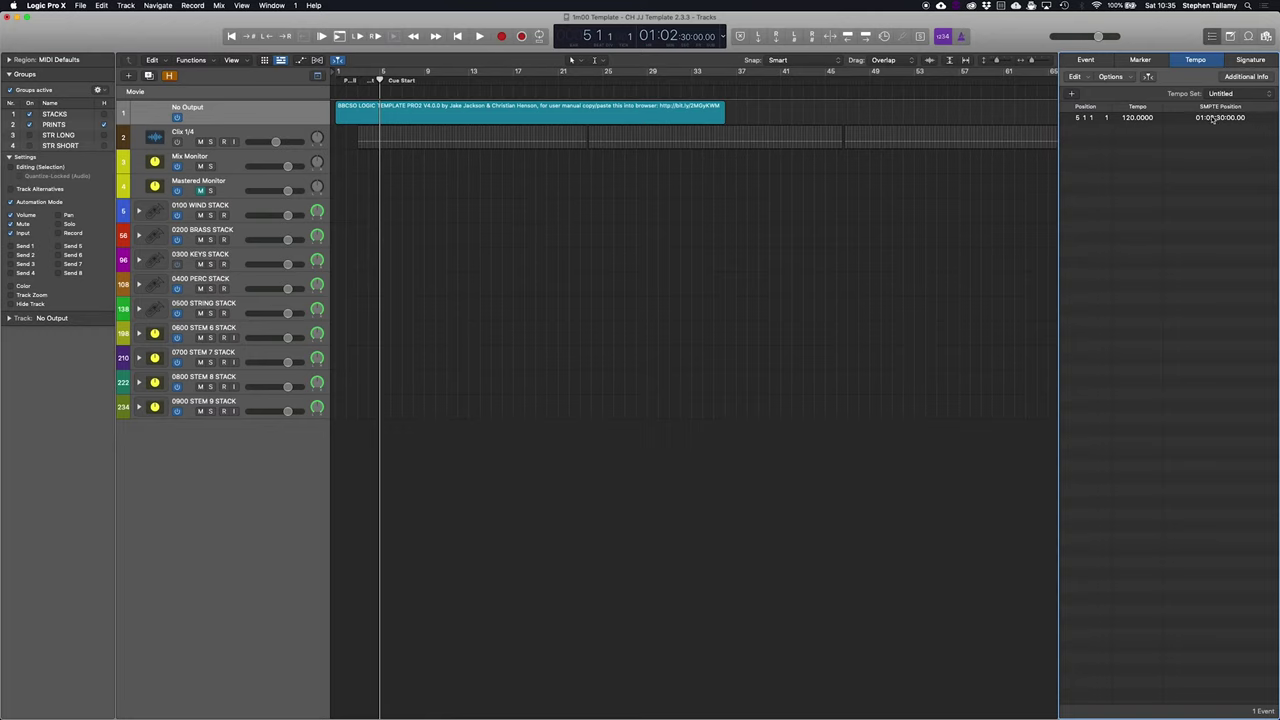
{"action": "left_click", "coordinate": [1213, 118]}
Step: Set the tempo event to SMPTE 01:00:00:00.00, then load and realign MAIN CUT 4TH VERSION.mp4 as the movie
{"action": "double_click", "coordinate": [1213, 118]}
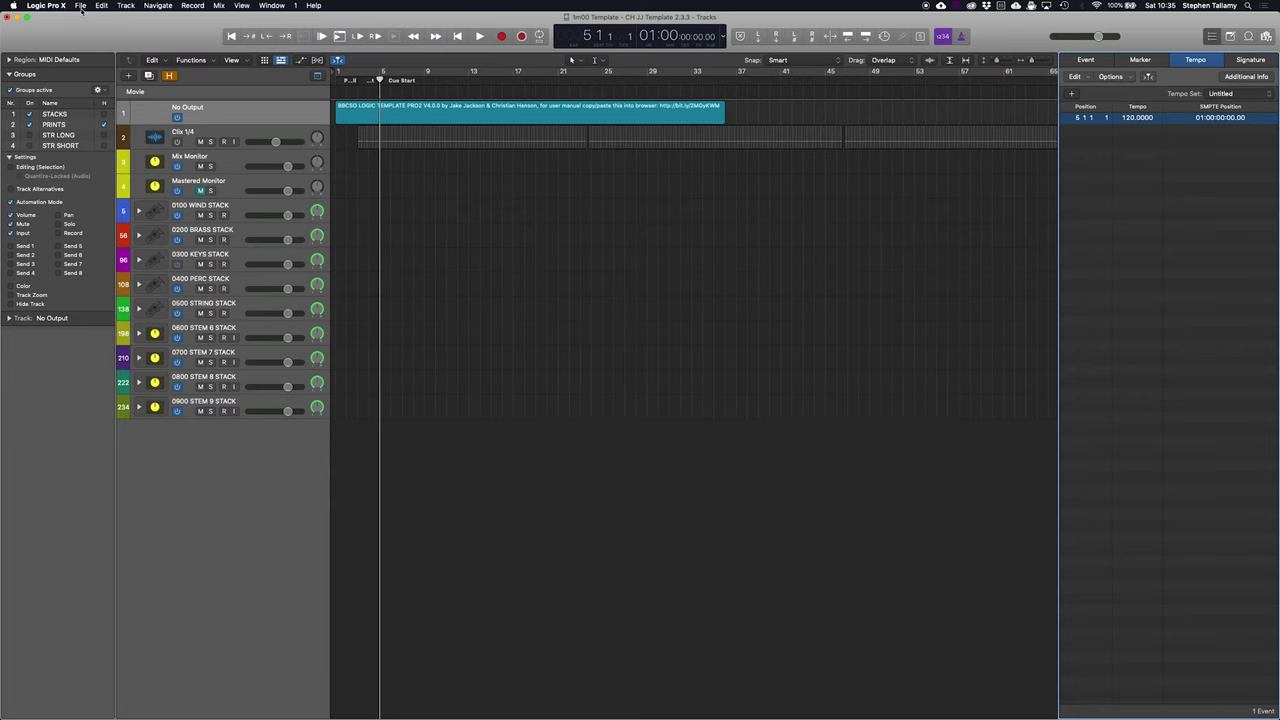
{"action": "left_click", "coordinate": [80, 6]}
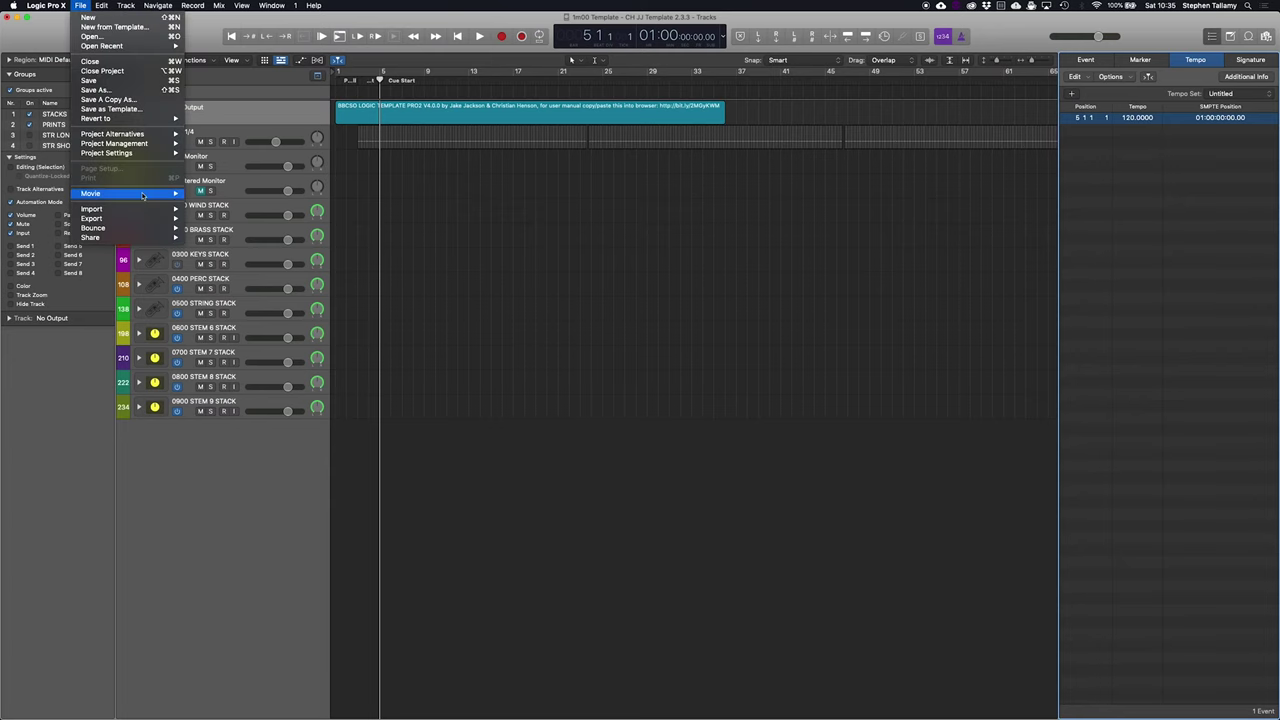
{"action": "mouse_move", "coordinate": [142, 195]}
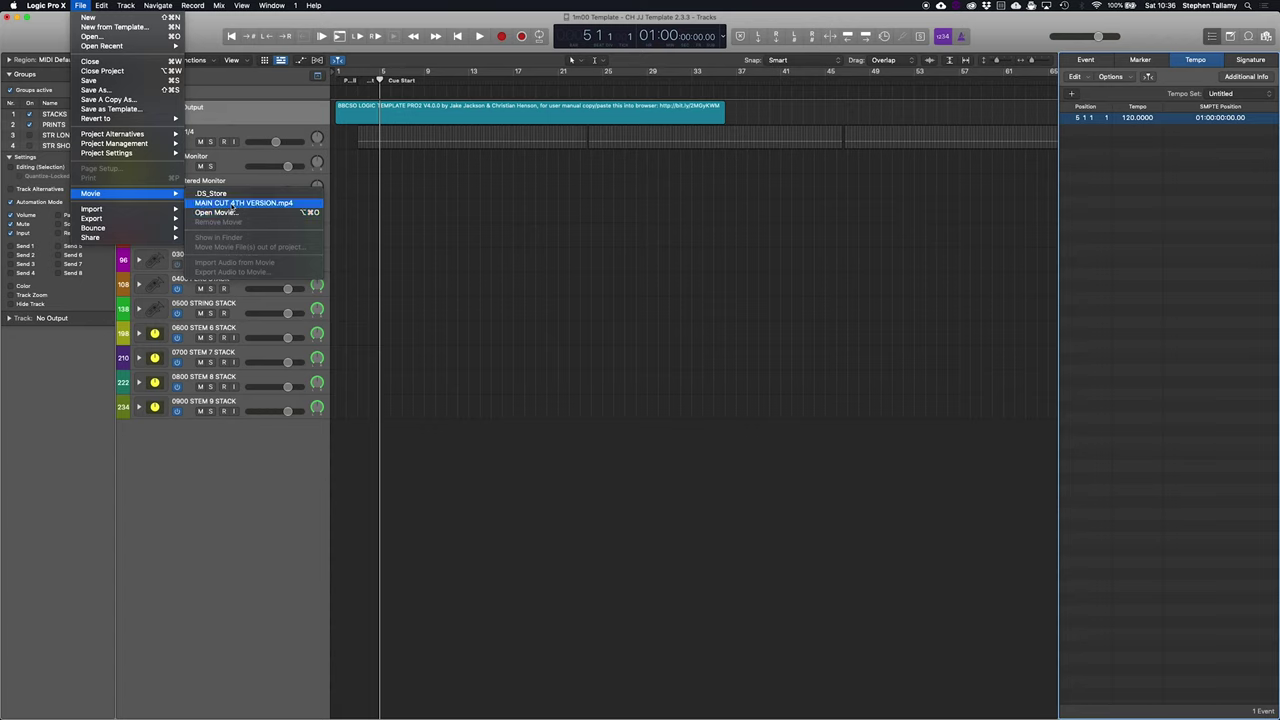
{"action": "left_click", "coordinate": [232, 203]}
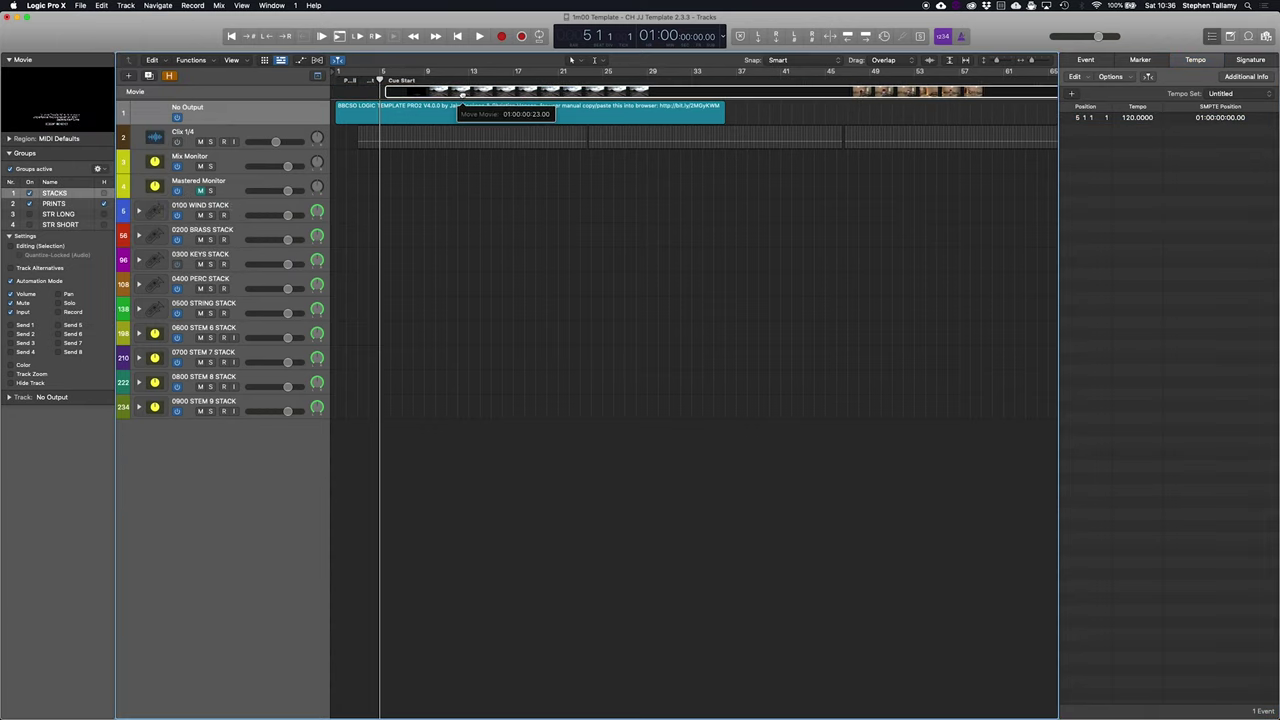
{"action": "left_click_drag", "start_coordinate": [458, 94], "coordinate": [458, 94]}
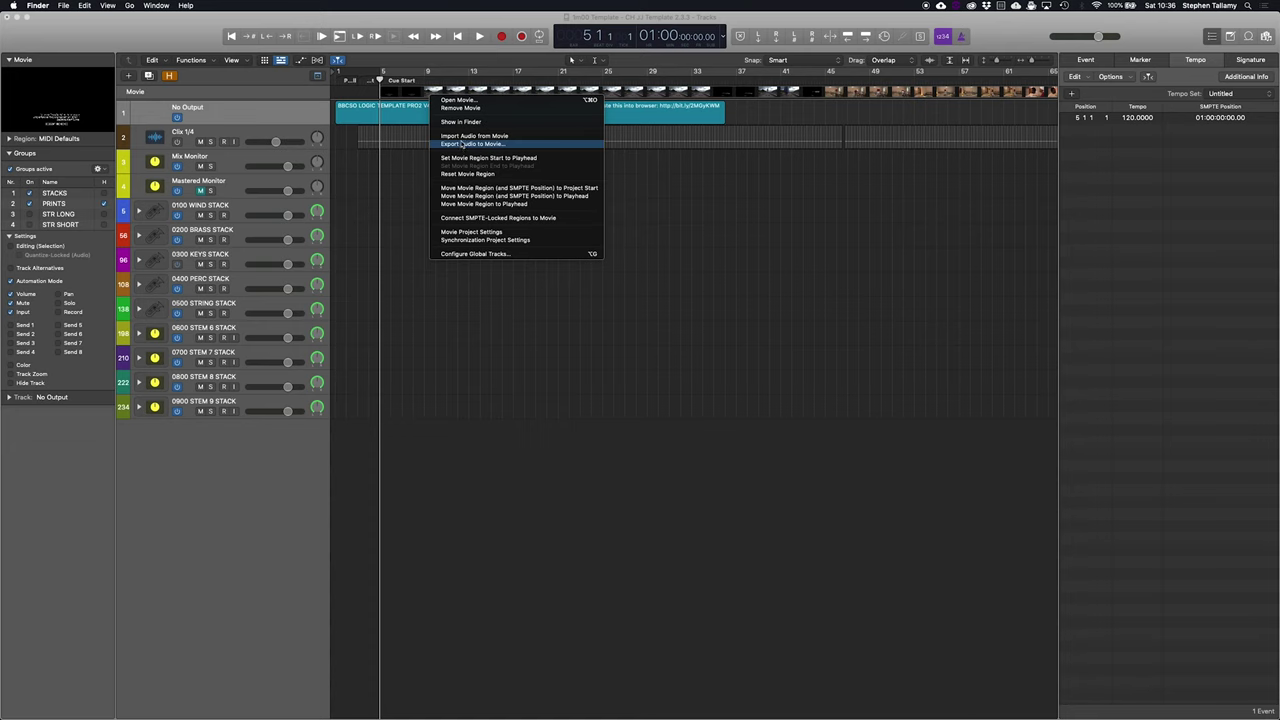
Step: Import the MAIN CUT 4TH VERSION audio from the movie, then open Movie Project Settings
{"action": "left_click", "coordinate": [462, 144]}
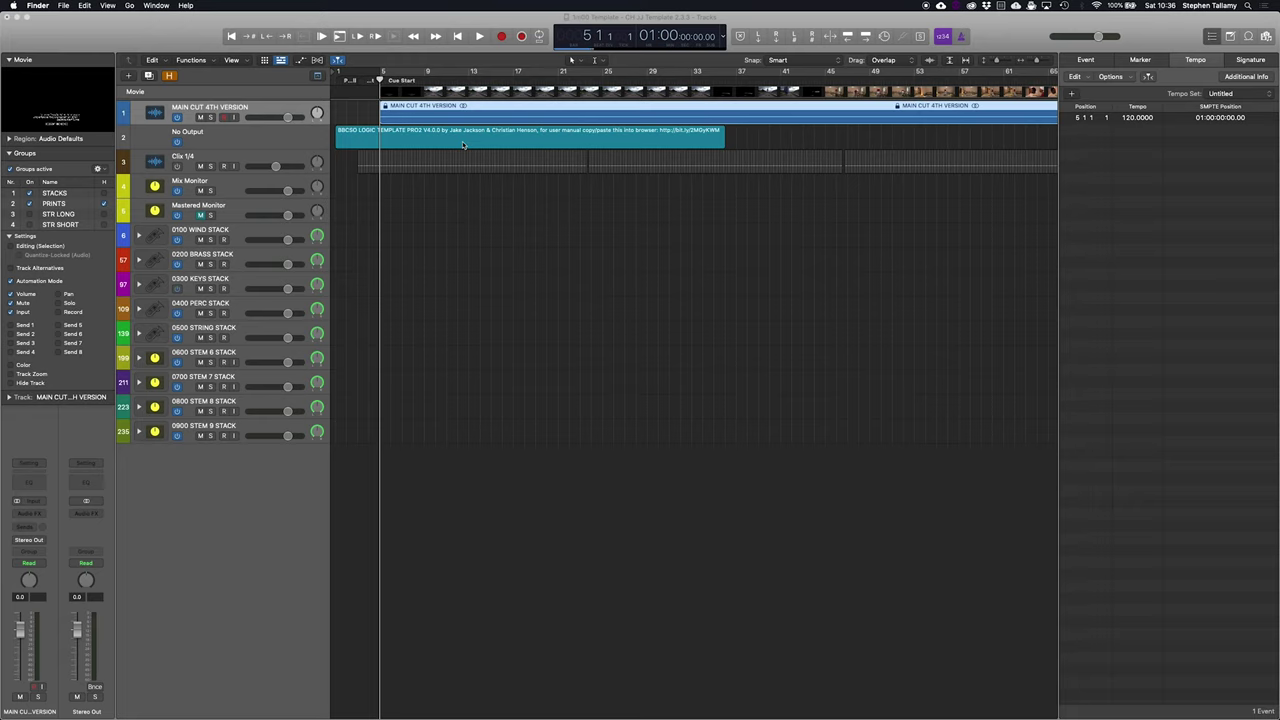
{"action": "right_click", "coordinate": [412, 96]}
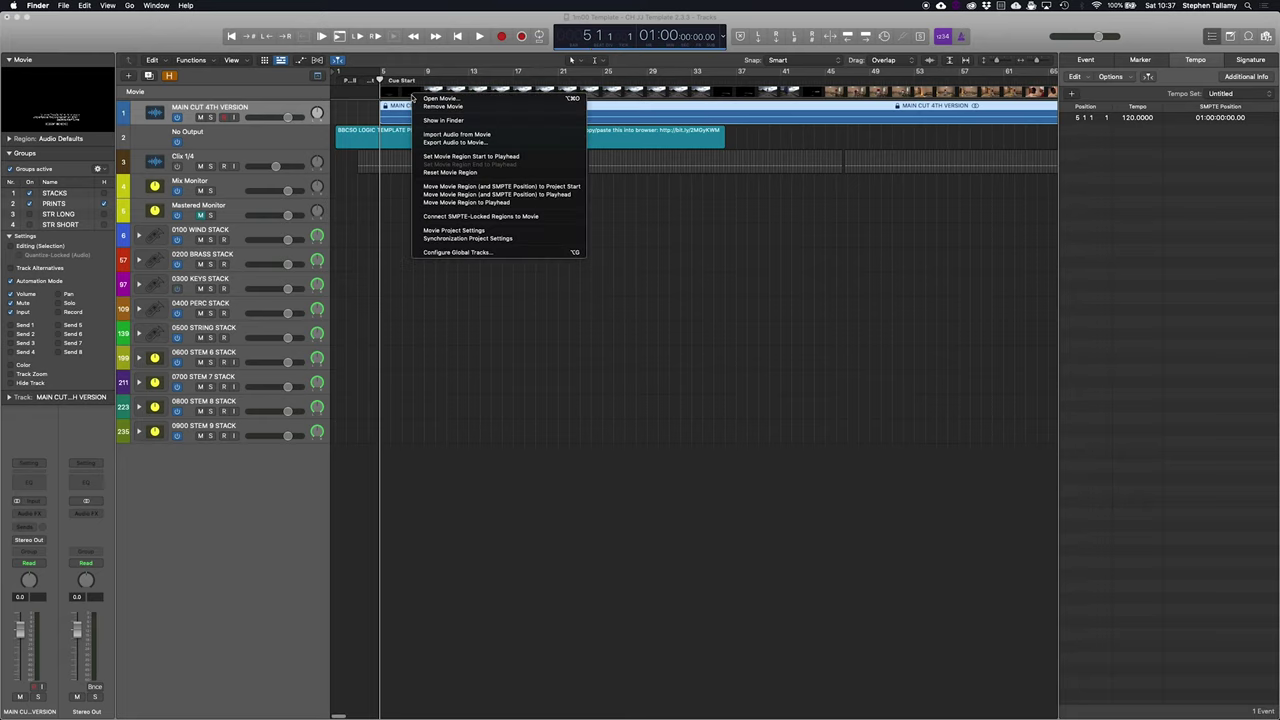
{"action": "left_click", "coordinate": [474, 231]}
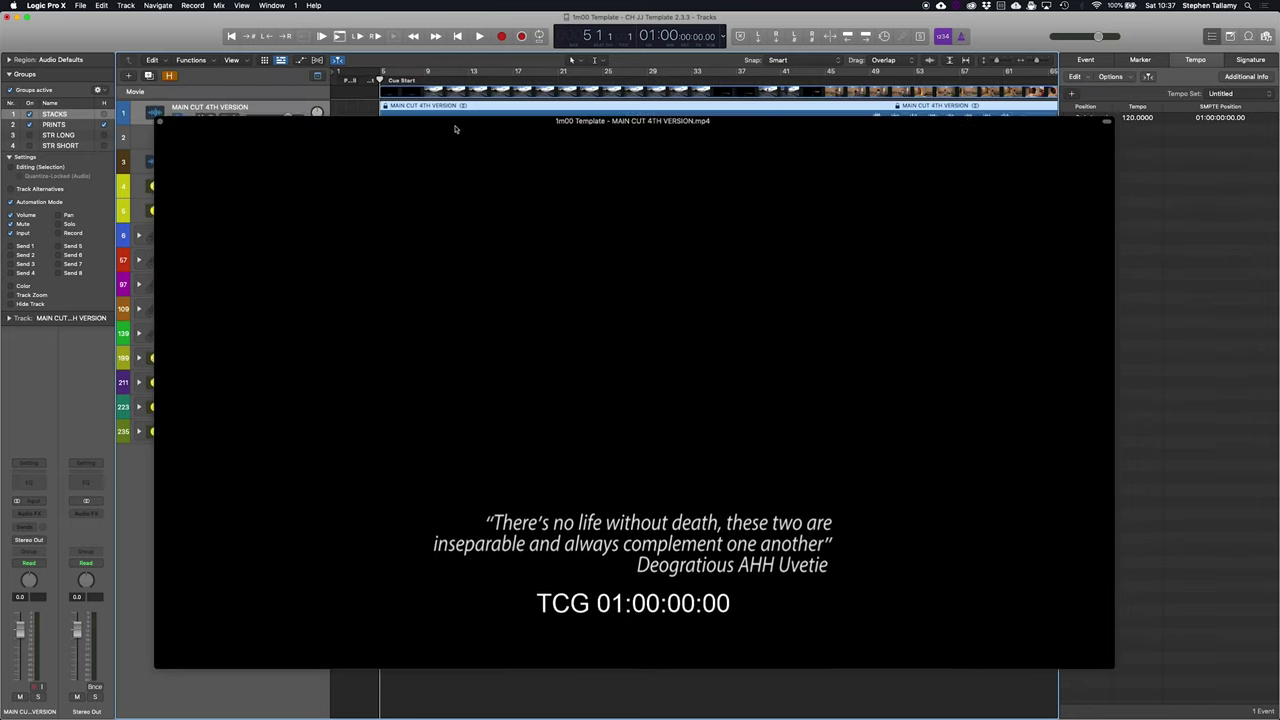
{"action": "key", "text": "space"}
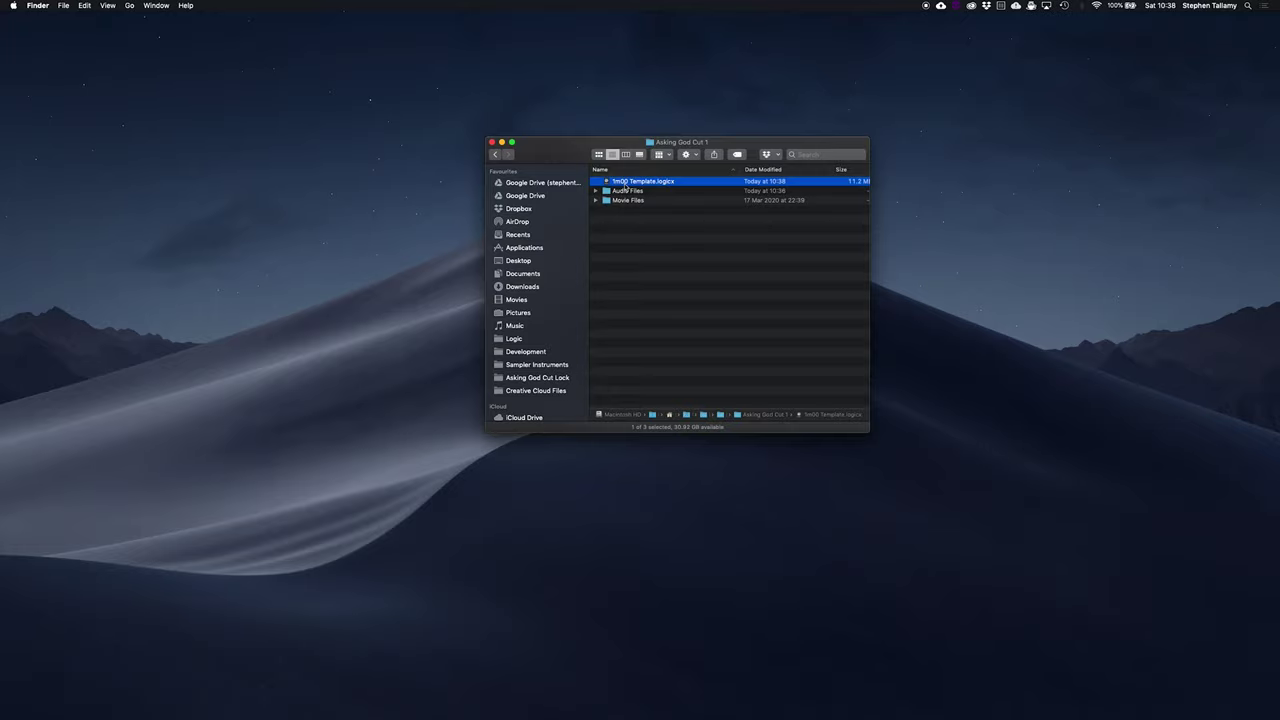
Step: Duplicate 1m00 Template.logicx and rename the copy 1m05
{"action": "key", "text": "super+d"}
{"action": "key", "text": "Return"}
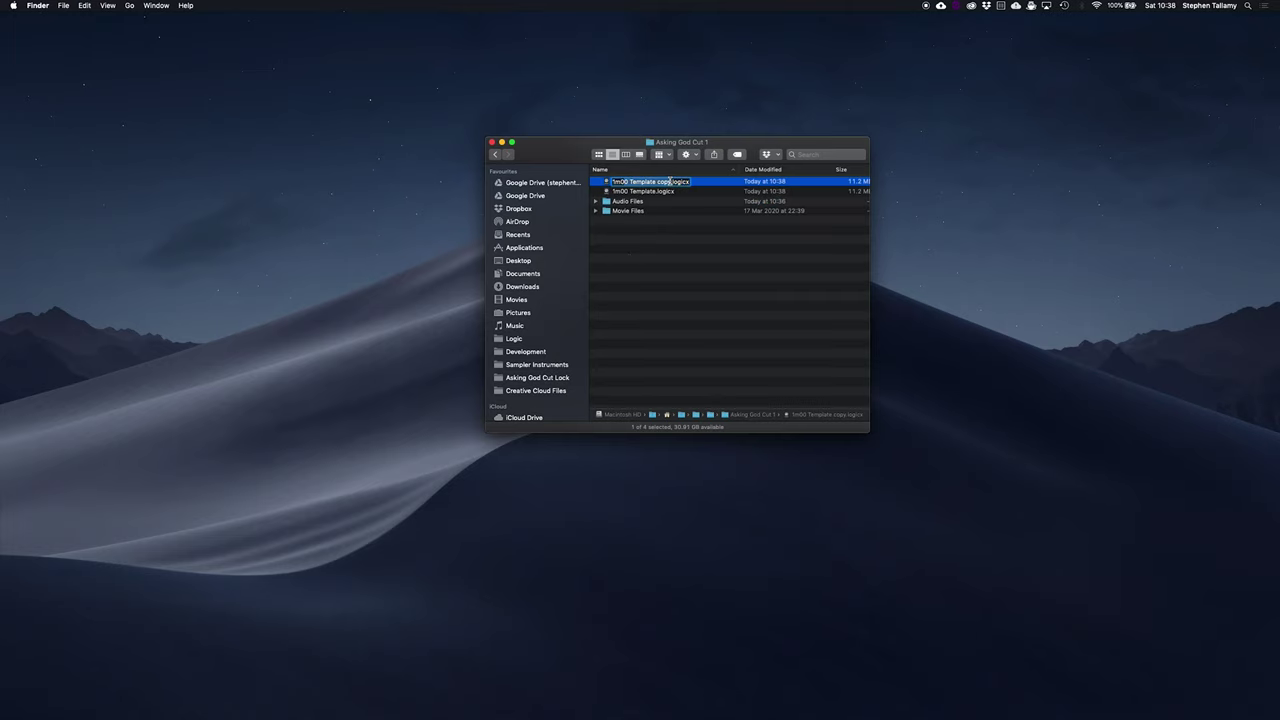
{"action": "type", "text": "1m05"}
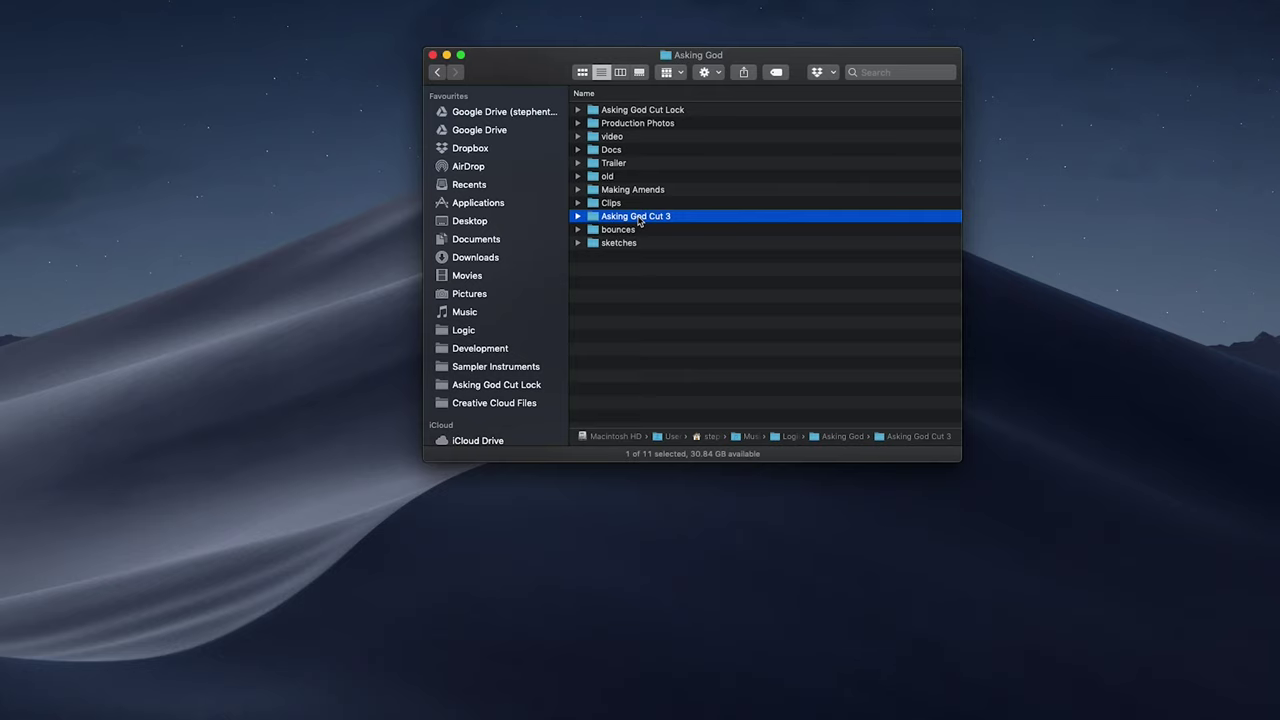
Step: Duplicate the Asking God Cut 3 folder and rename the copy Asking God Cut 4
{"action": "key", "text": "super+d"}
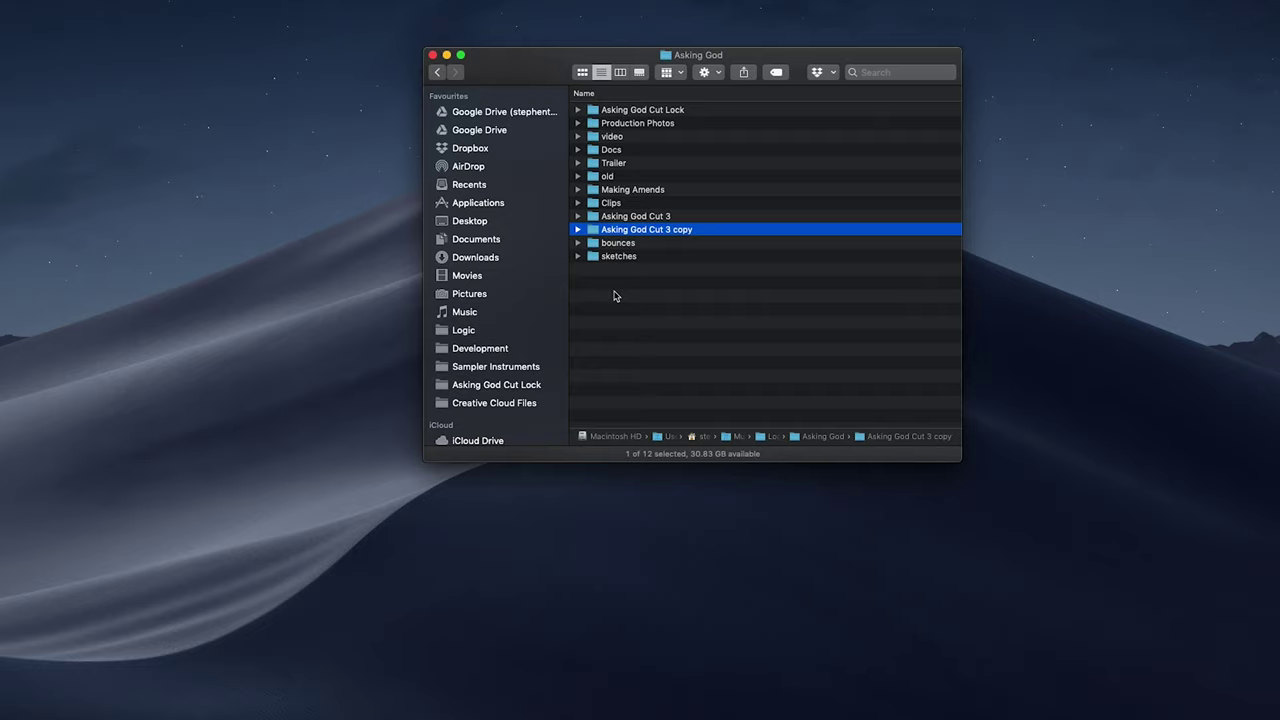
{"action": "left_click", "coordinate": [667, 231]}
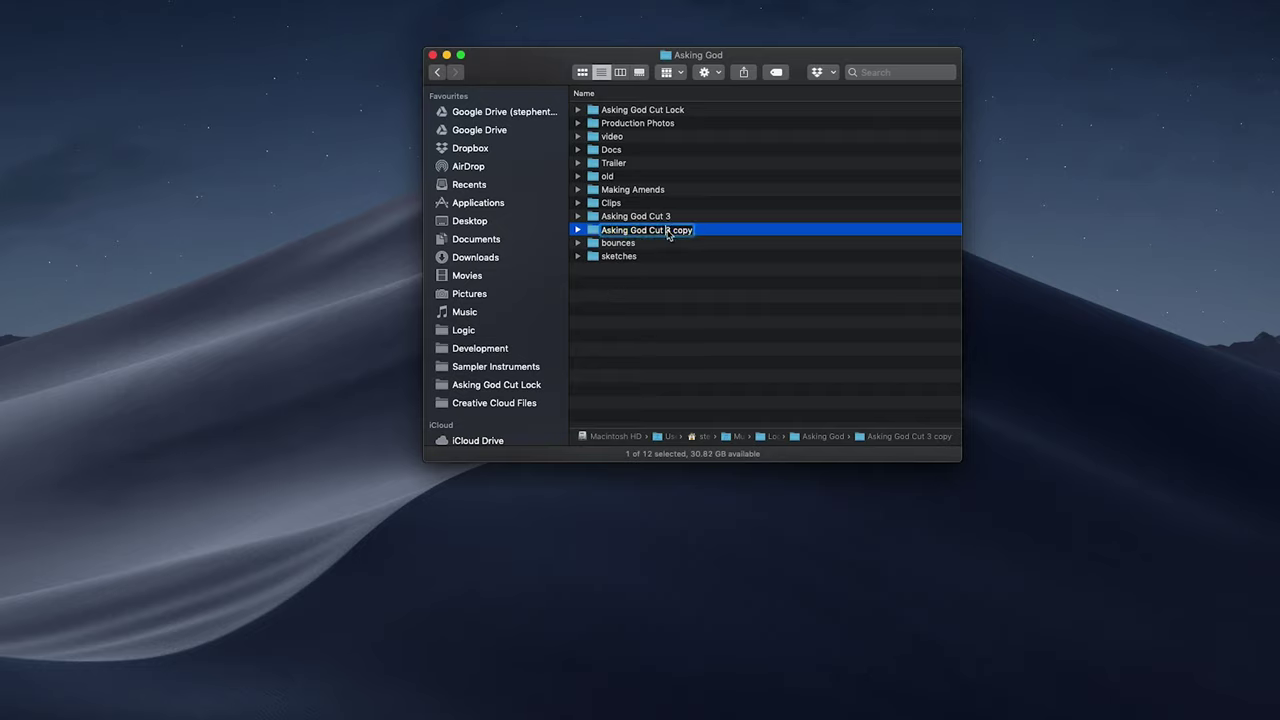
{"action": "type", "text": "4"}
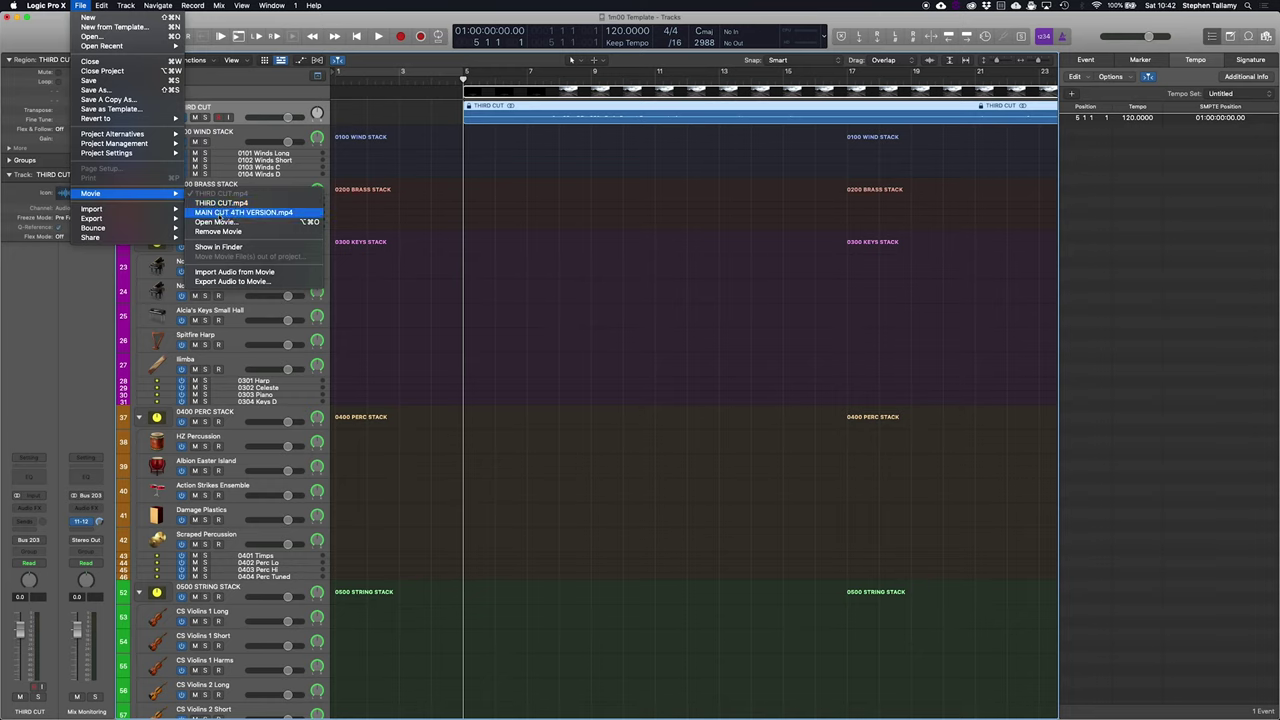
Step: Load MAIN CUT 4TH VERSION.mp4 as the movie and import its audio as a track
{"action": "left_click", "coordinate": [218, 213]}
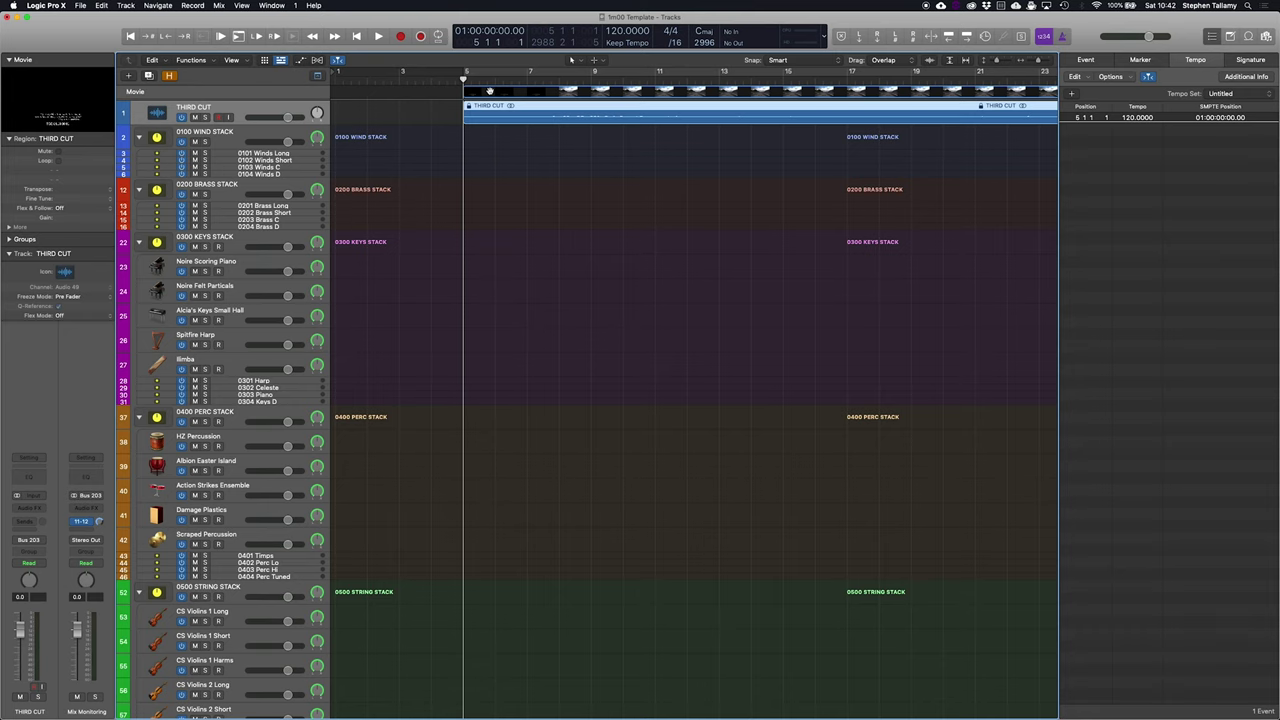
{"action": "right_click", "coordinate": [490, 94]}
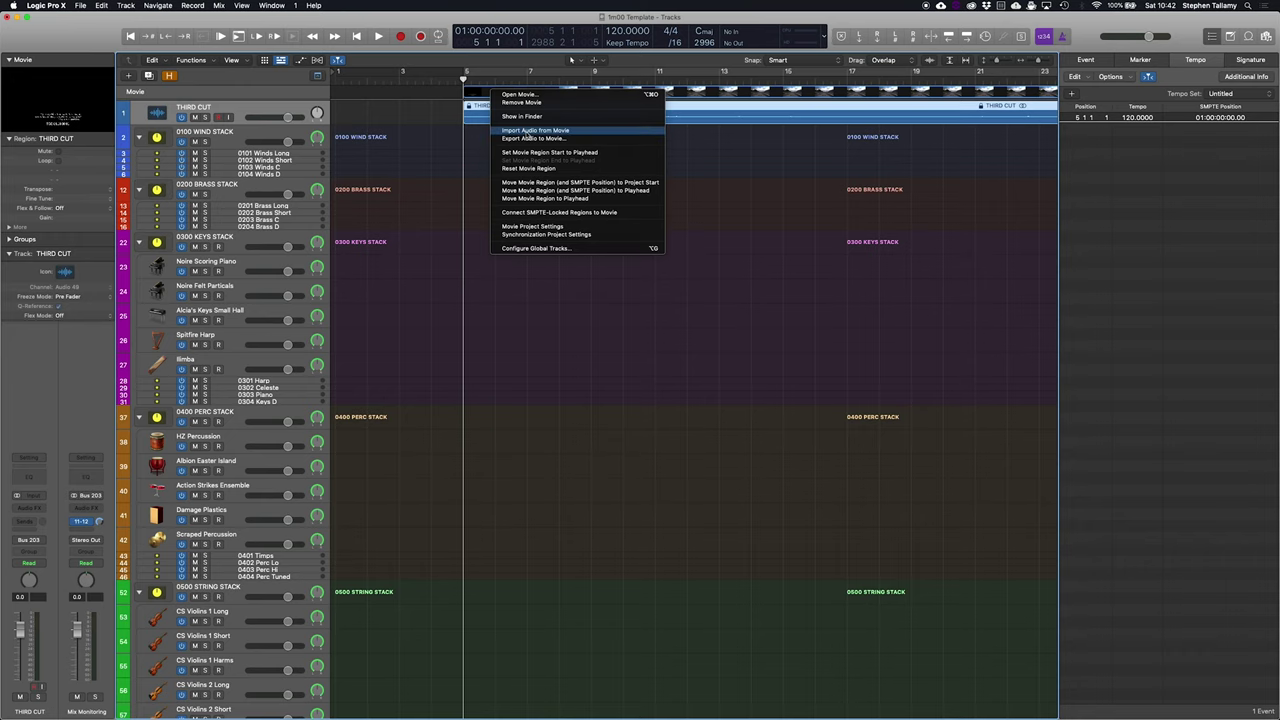
{"action": "left_click", "coordinate": [526, 132]}
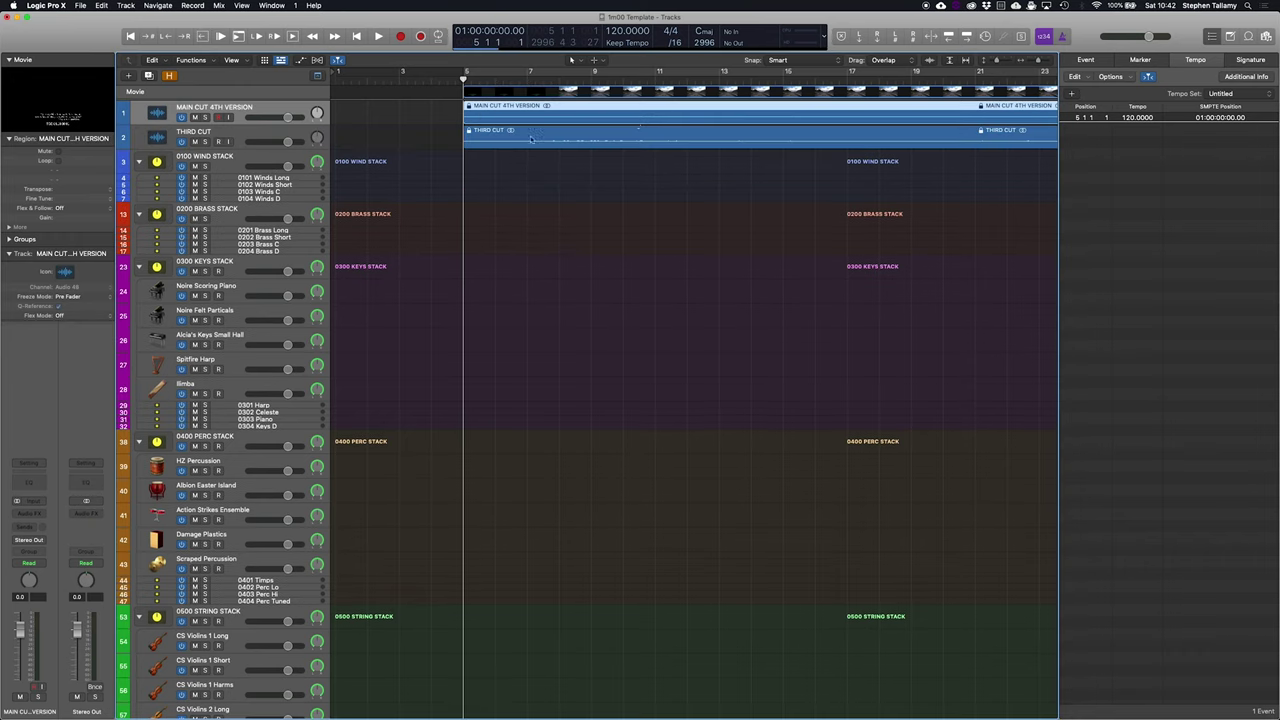
Step: Delete the old THIRD CUT.wav file from the Project Audio browser
{"action": "left_click", "coordinate": [1266, 37]}
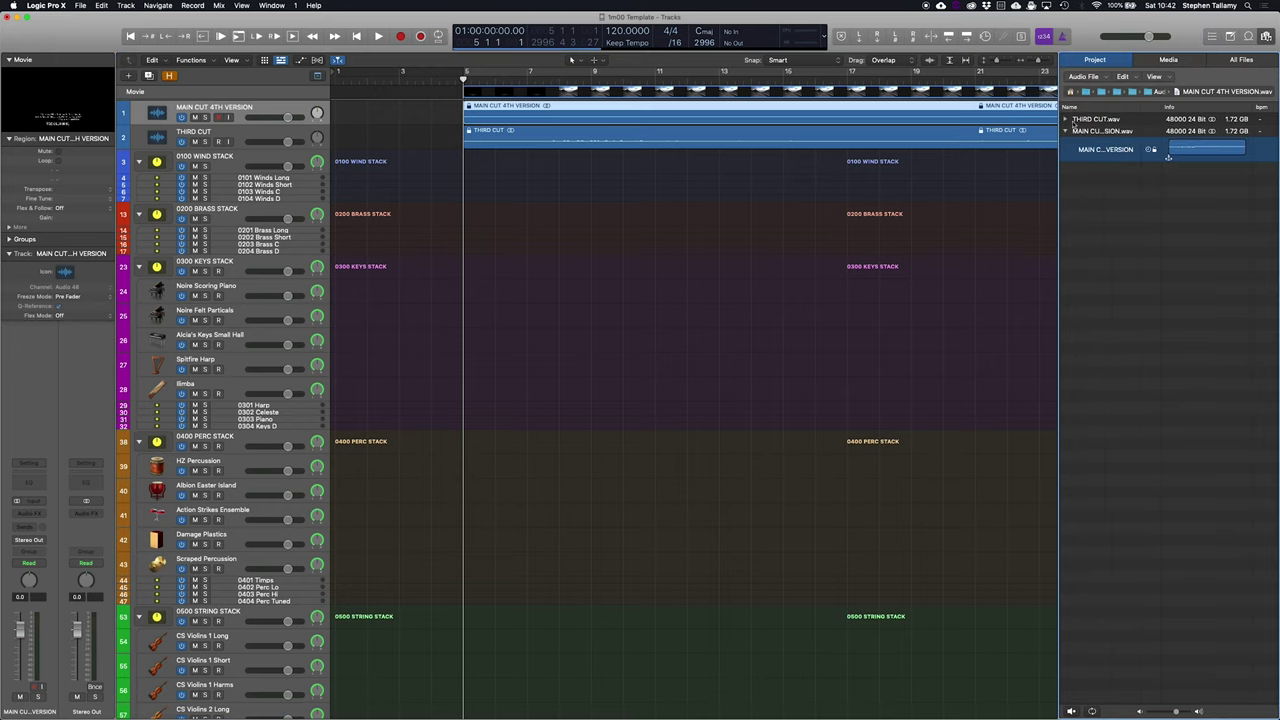
{"action": "left_click", "coordinate": [1066, 119]}
{"action": "left_click", "coordinate": [1095, 136]}
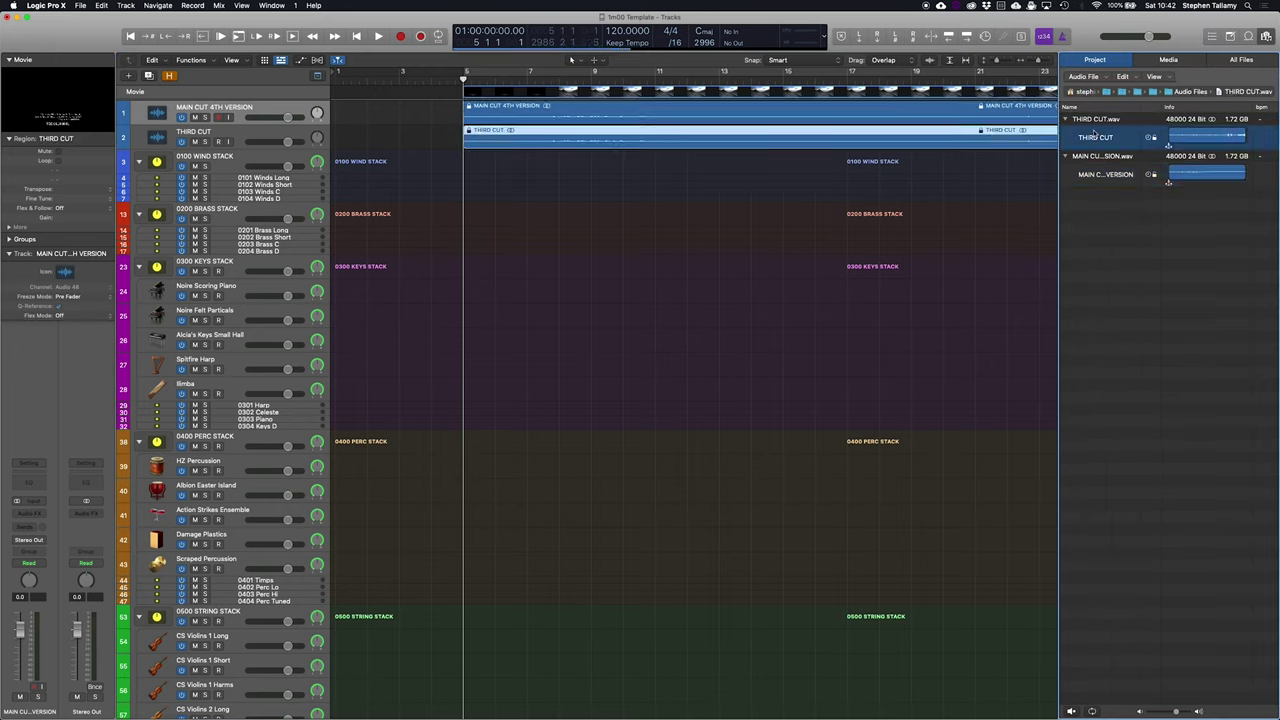
{"action": "key", "text": "Delete"}
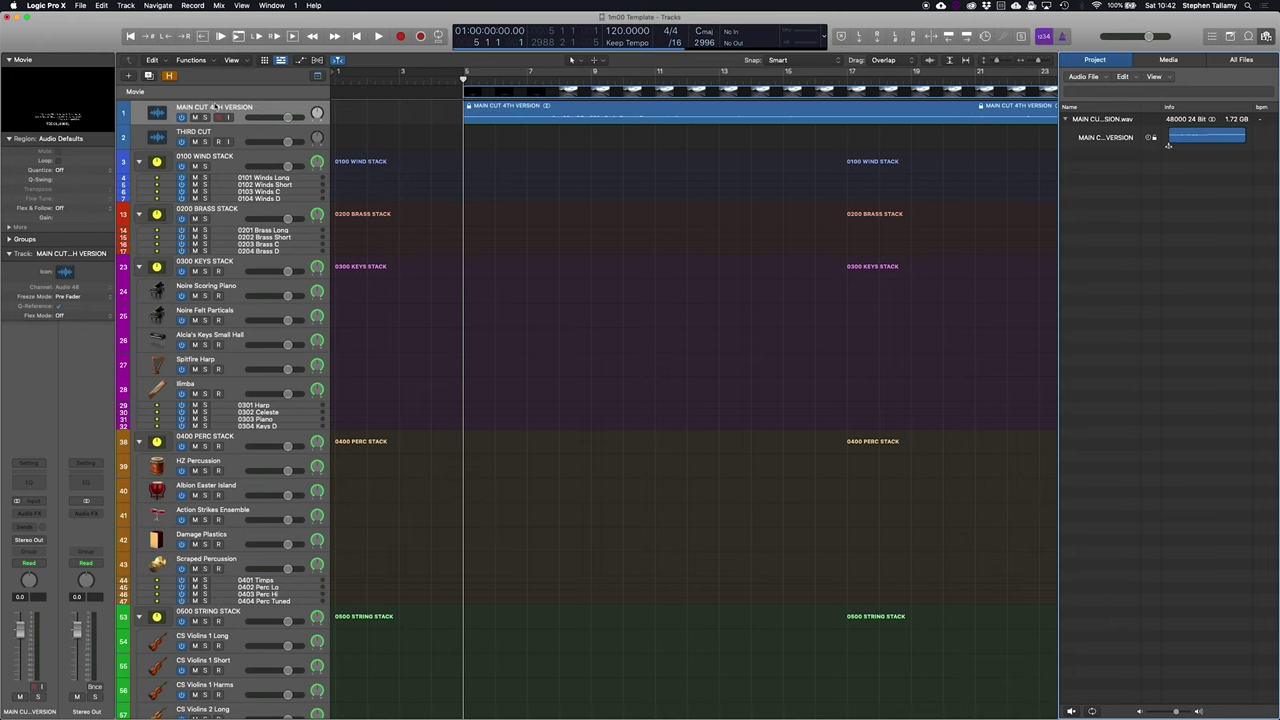
Step: Remove the empty THIRD CUT track and route the guide audio output to Bus 203
{"action": "left_click", "coordinate": [228, 131]}
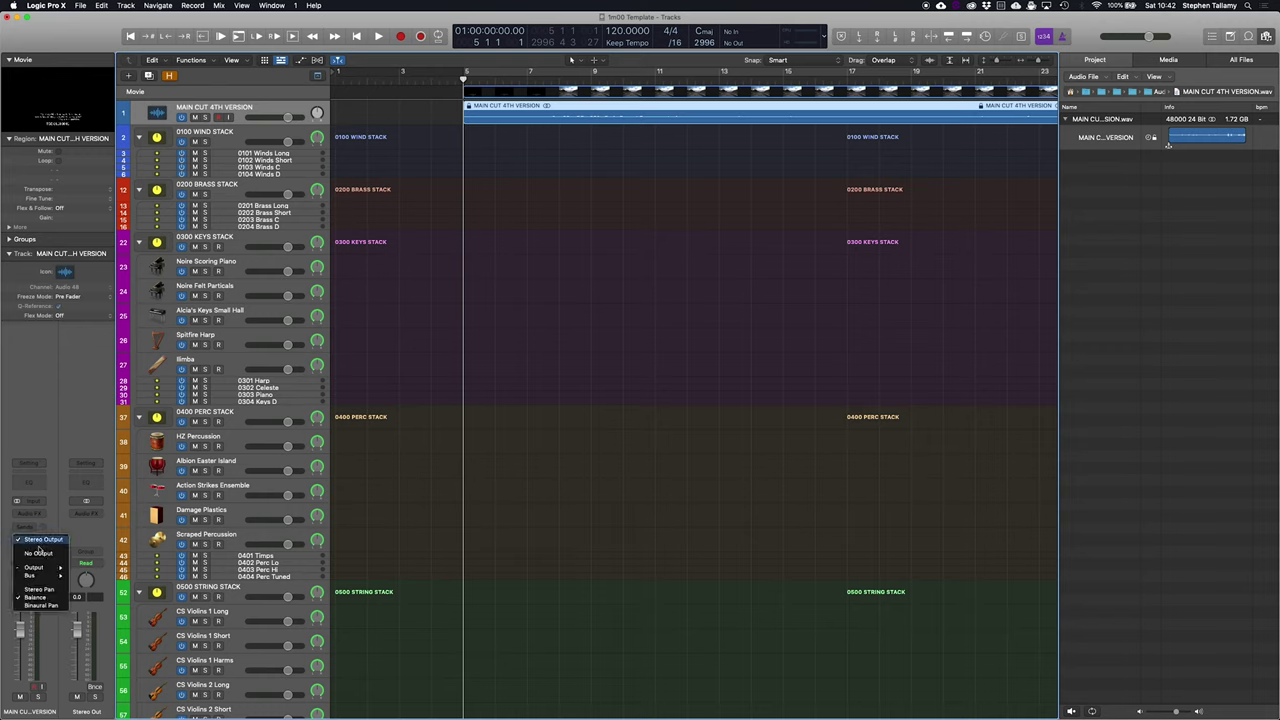
{"action": "mouse_move", "coordinate": [40, 576]}
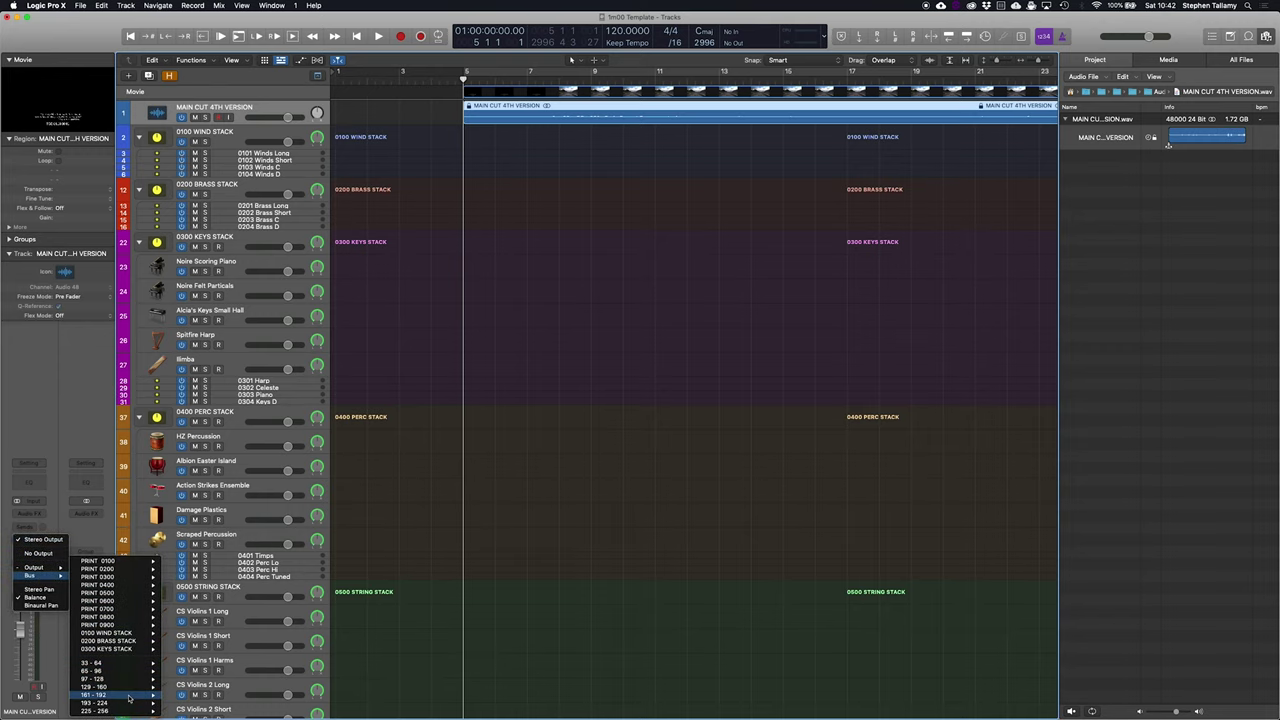
{"action": "mouse_move", "coordinate": [100, 703]}
{"action": "left_click", "coordinate": [236, 544]}
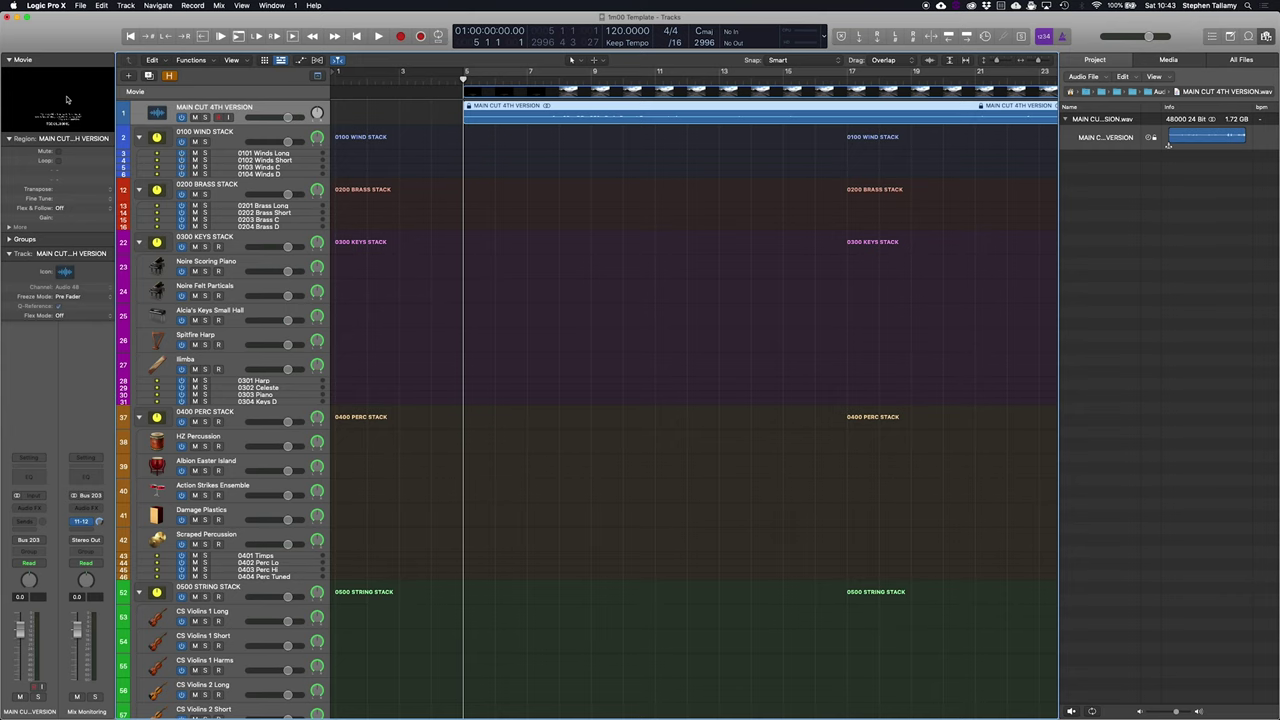
{"action": "left_click", "coordinate": [67, 99]}
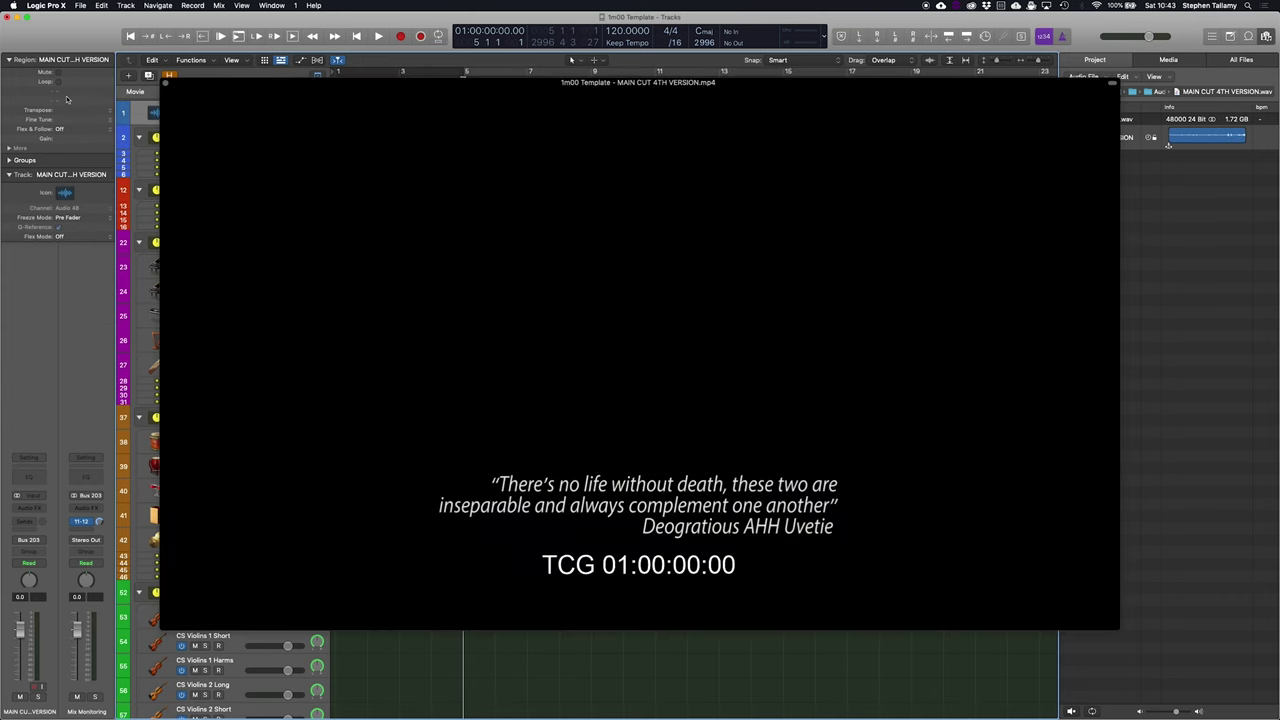
{"action": "left_click_drag", "start_coordinate": [449, 88], "coordinate": [430, 159]}
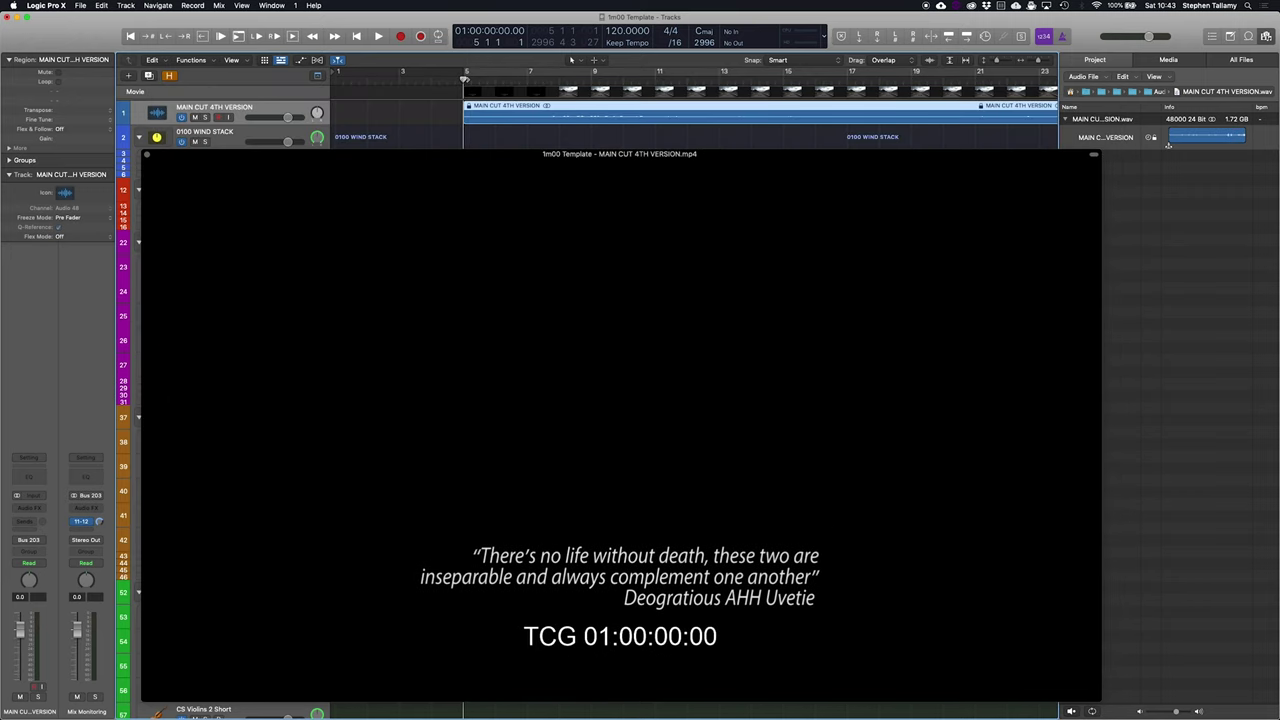
{"action": "key", "text": "space"}
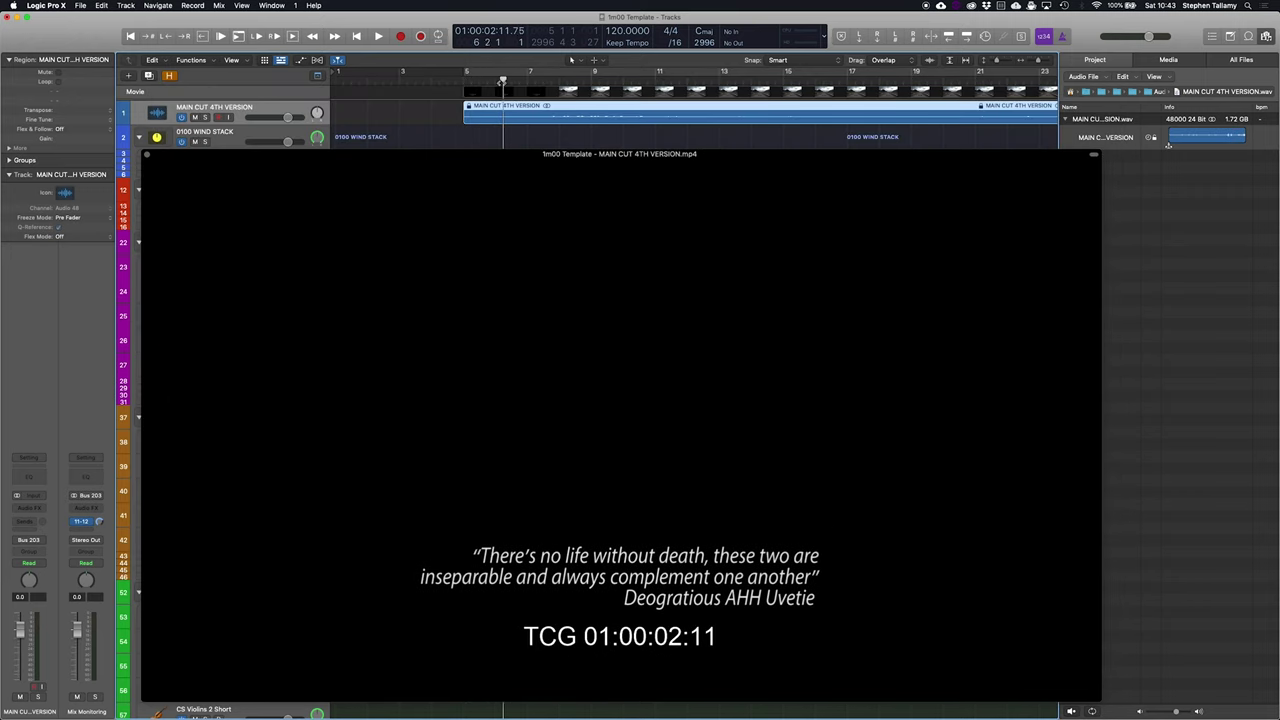
{"action": "left_click", "coordinate": [147, 155]}
{"action": "key", "text": "Return"}
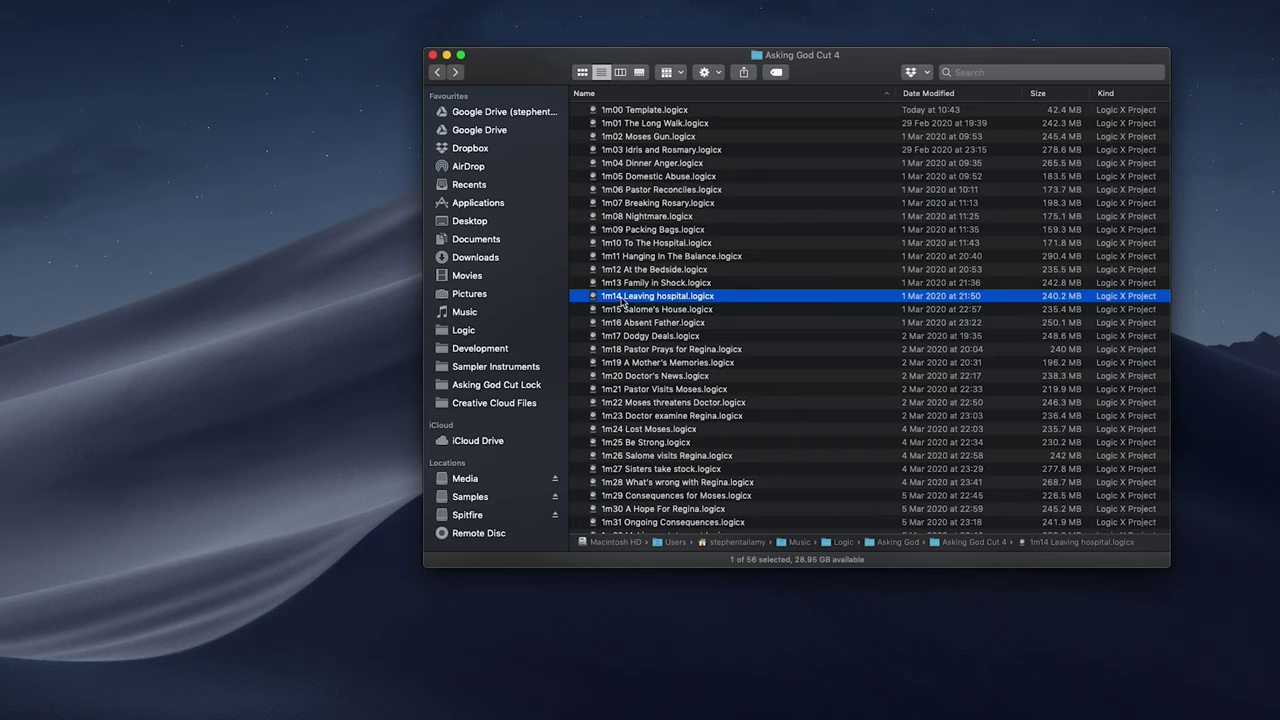
Step: Open 1m14 Leaving hospital.logicx from the Asking God Cut 4 folder
{"action": "double_click", "coordinate": [620, 297]}
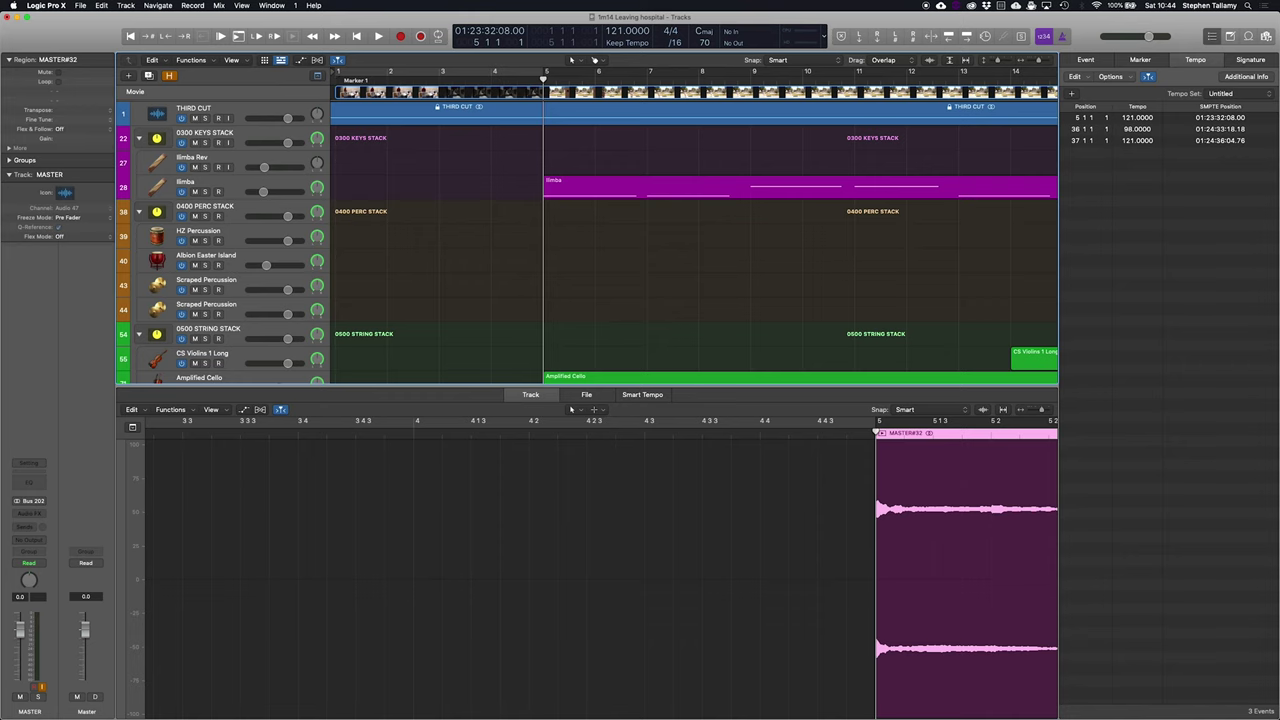
Step: Show the project's THIRD CUT.mp4 movie in its own floating window
{"action": "key", "text": "super+alt+3"}
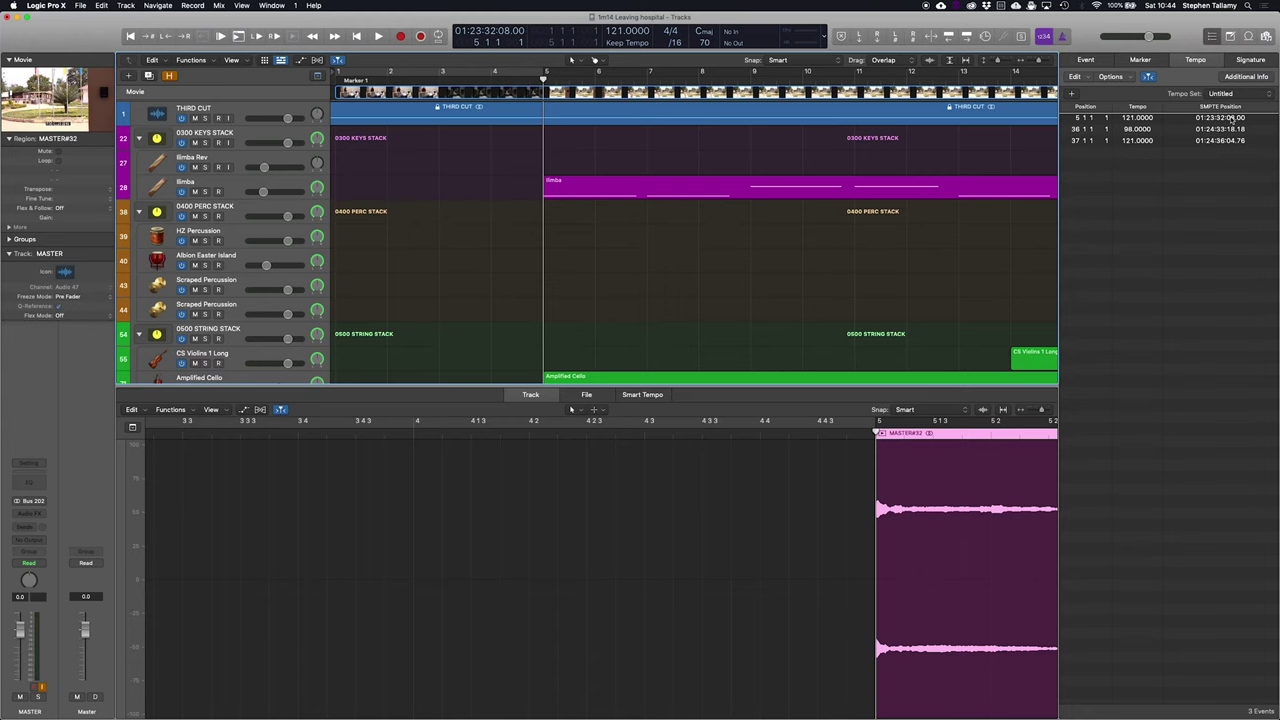
Step: Copy the old start time 01:23:32:08.00 and paste it into the project Note Pad
{"action": "double_click", "coordinate": [1230, 118]}
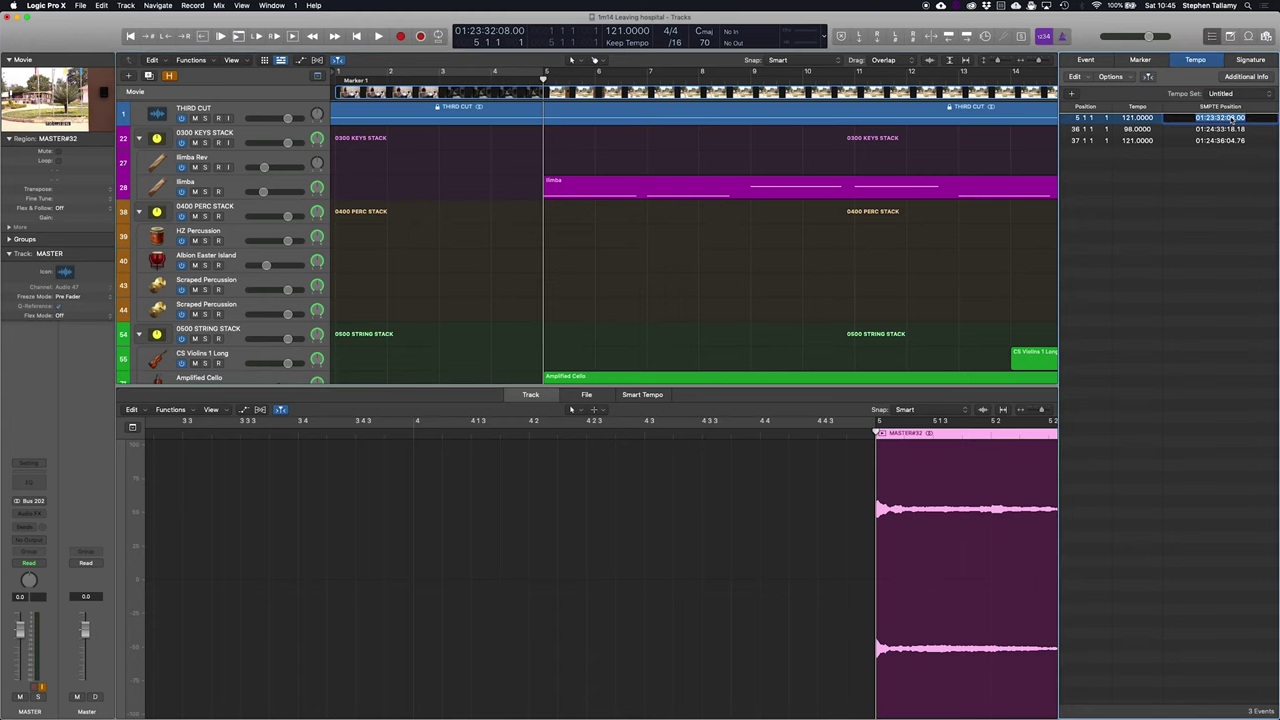
{"action": "key", "text": "super+c"}
{"action": "key", "text": "Escape"}
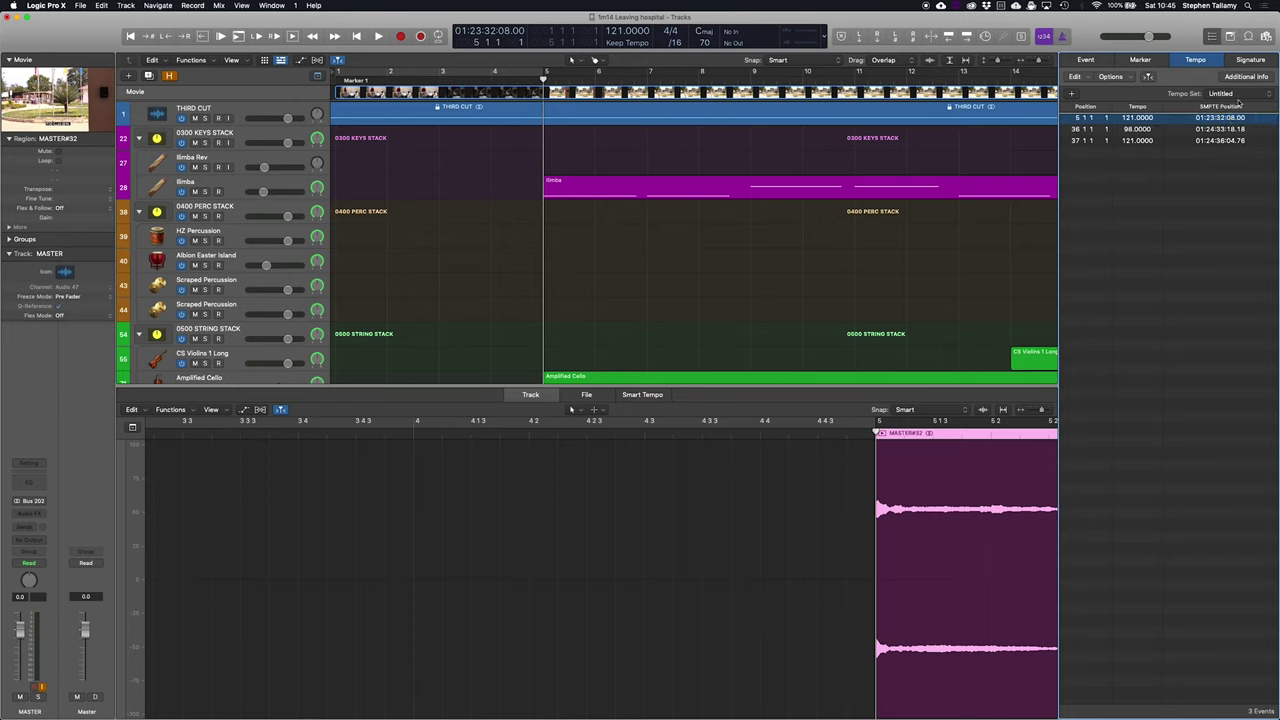
{"action": "left_click", "coordinate": [1231, 37]}
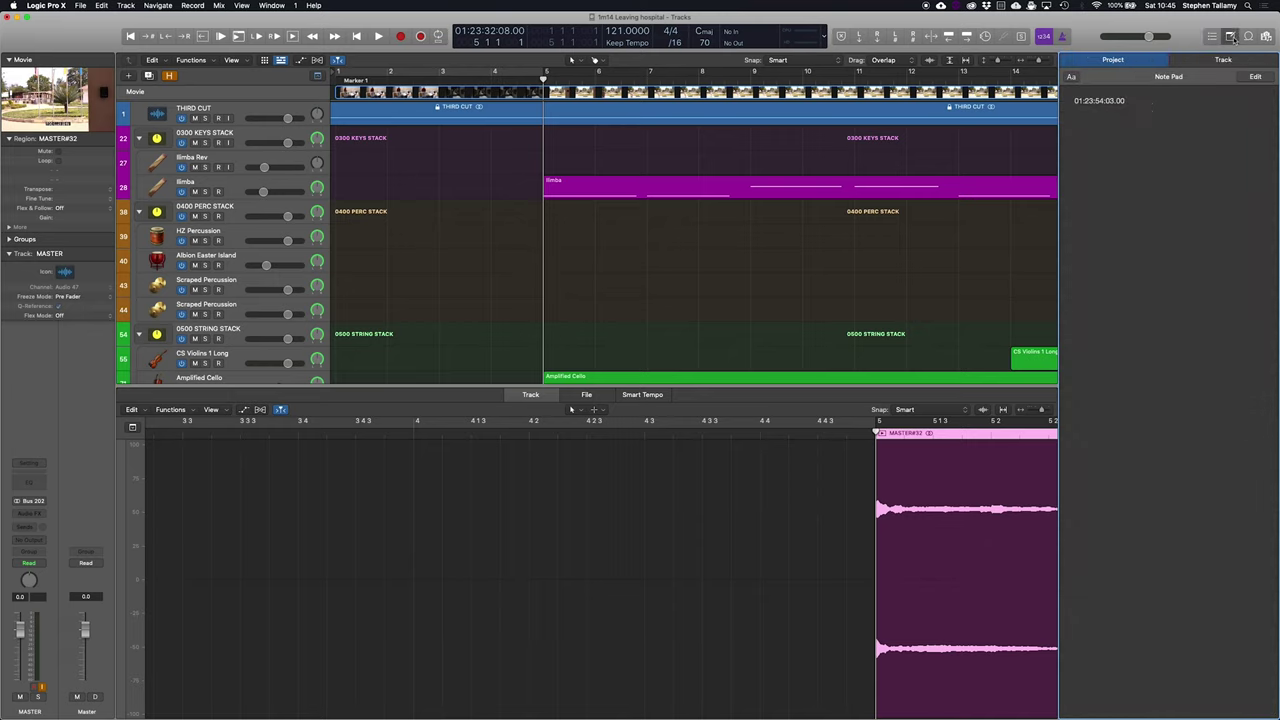
{"action": "double_click", "coordinate": [1131, 104]}
{"action": "key", "text": "super+a"}
{"action": "key", "text": "BackSpace"}
{"action": "key", "text": "super+v"}
{"action": "left_click", "coordinate": [1255, 77]}
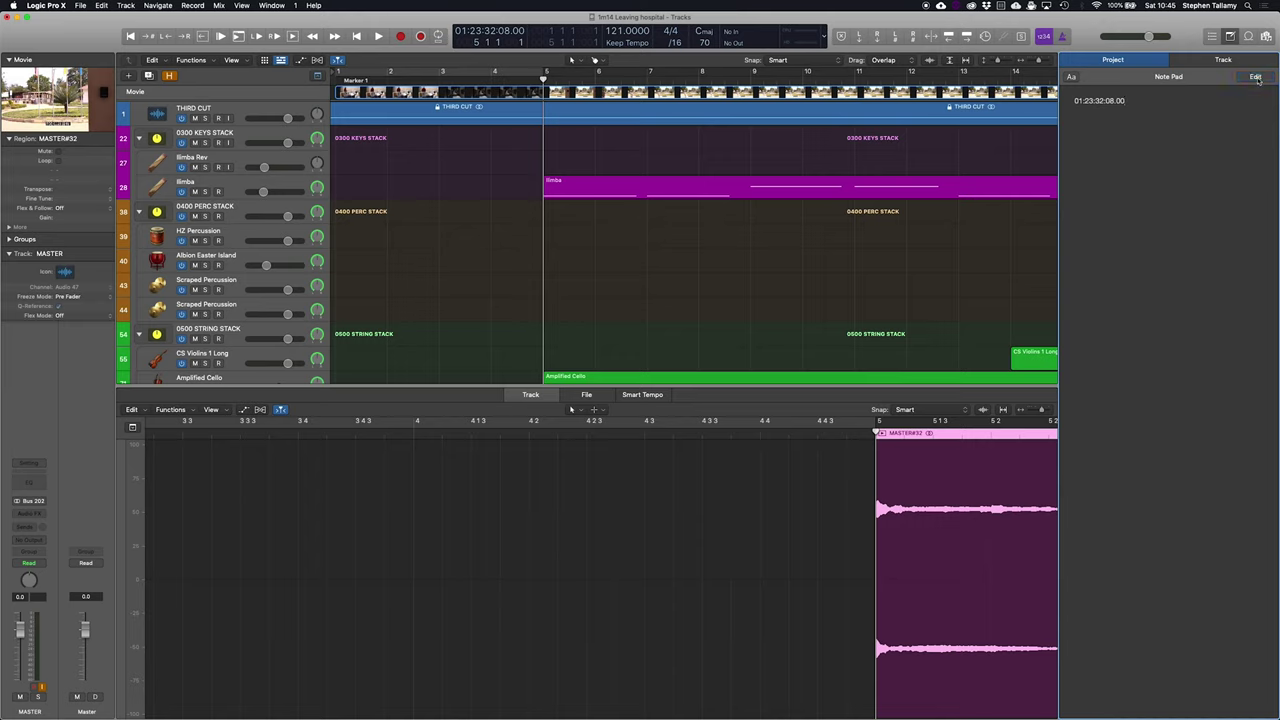
Step: Set the first tempo event's SMPTE position to 01:00:00:00.00 in the Tempo List
{"action": "left_click", "coordinate": [1211, 37]}
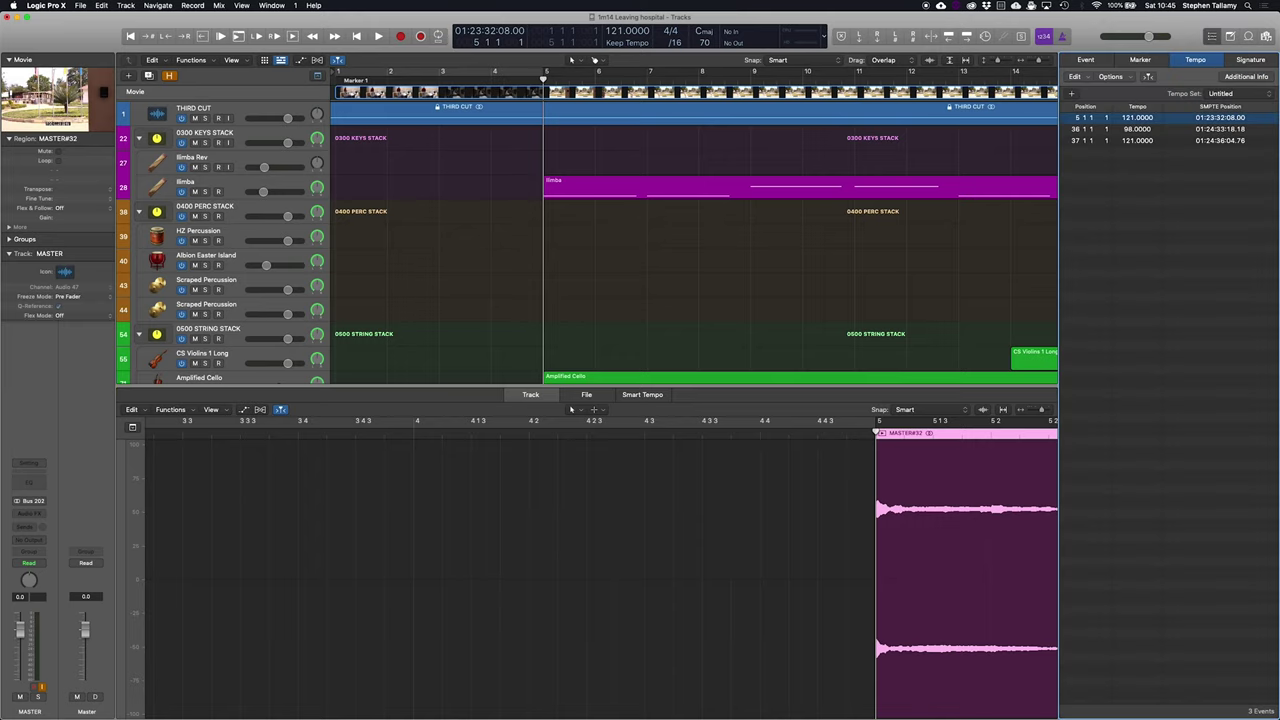
{"action": "double_click", "coordinate": [1230, 119]}
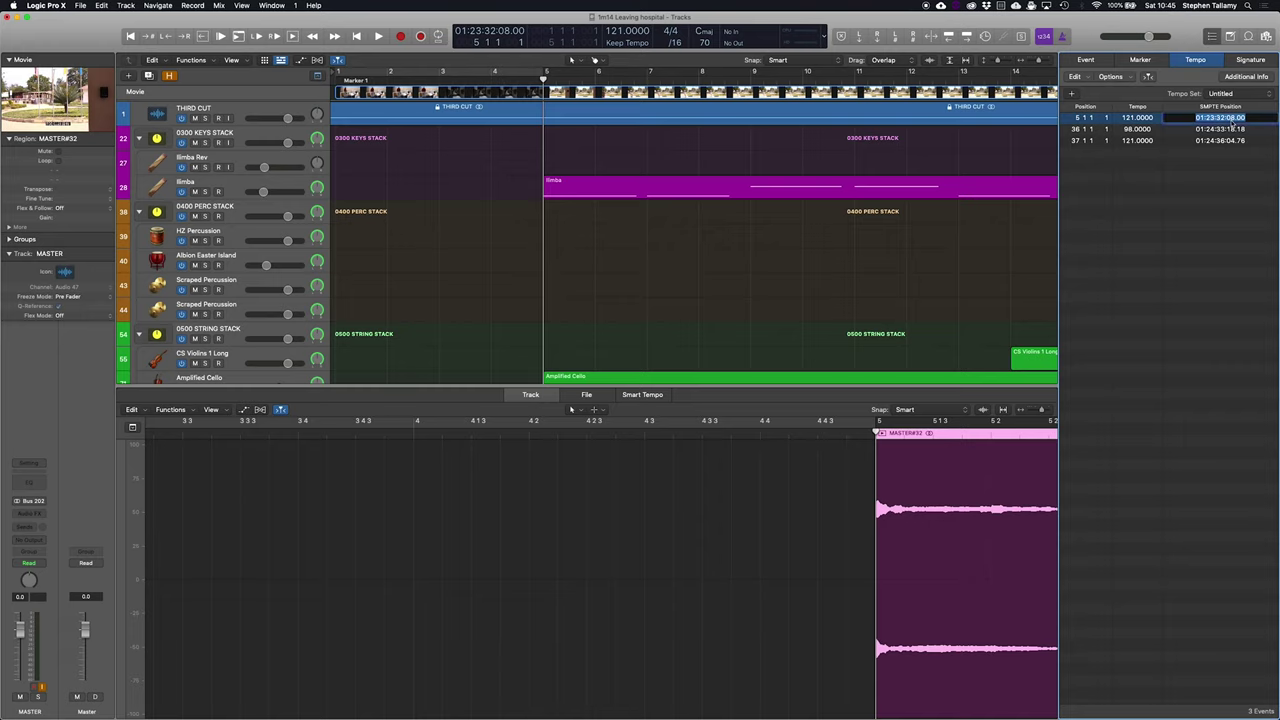
{"action": "type", "text": "01"}
{"action": "key", "text": "Return"}
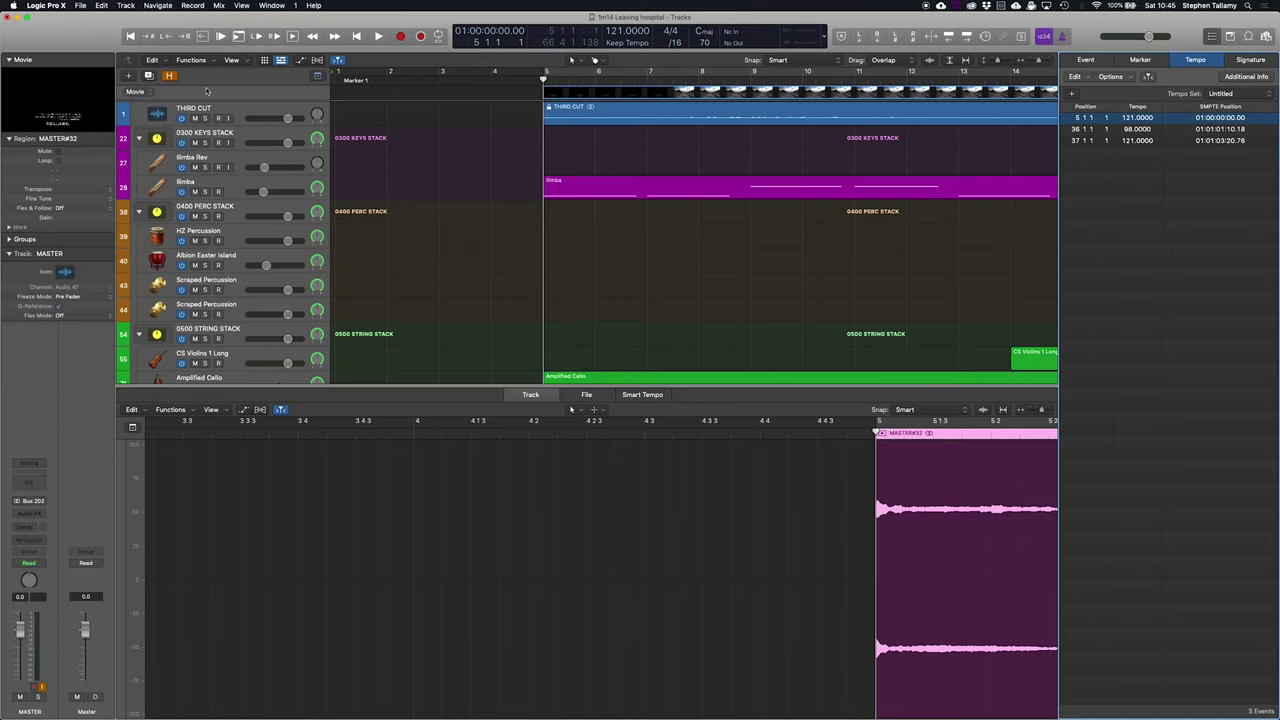
Step: Swap the project's movie for MAIN CUT 4TH VERSION.mp4
{"action": "left_click", "coordinate": [80, 6]}
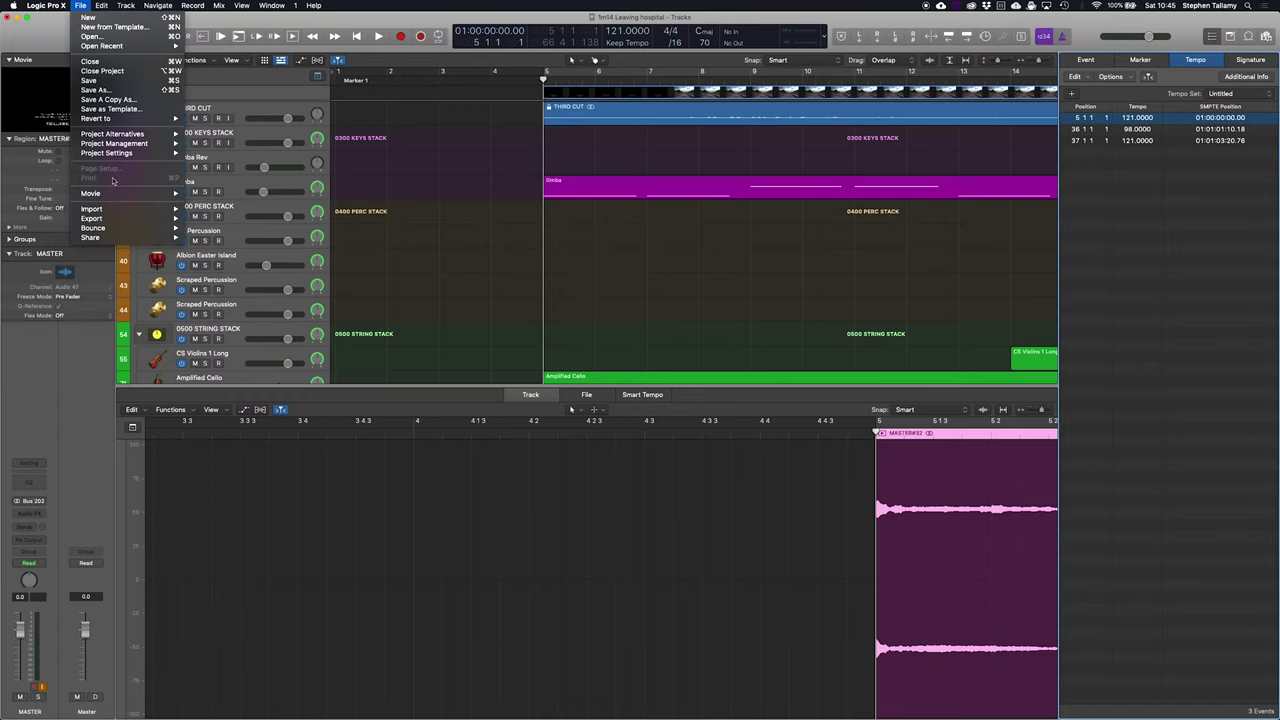
{"action": "mouse_move", "coordinate": [119, 192]}
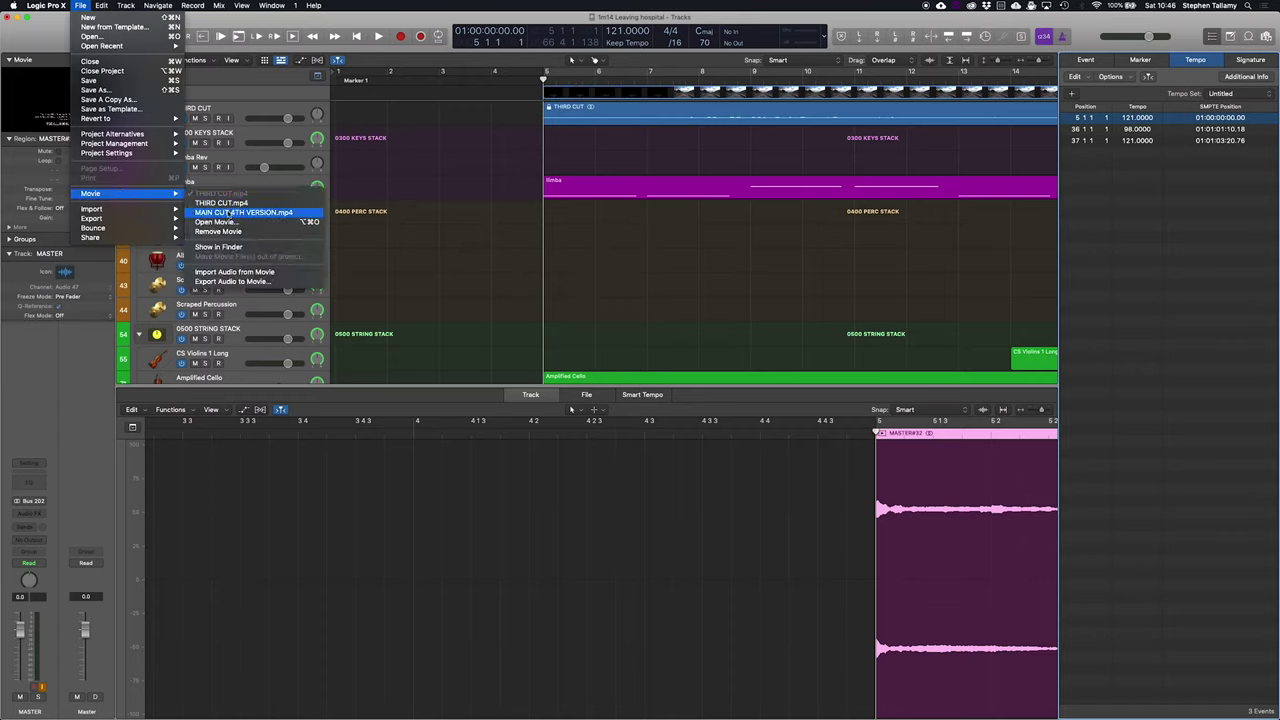
{"action": "left_click", "coordinate": [229, 213]}
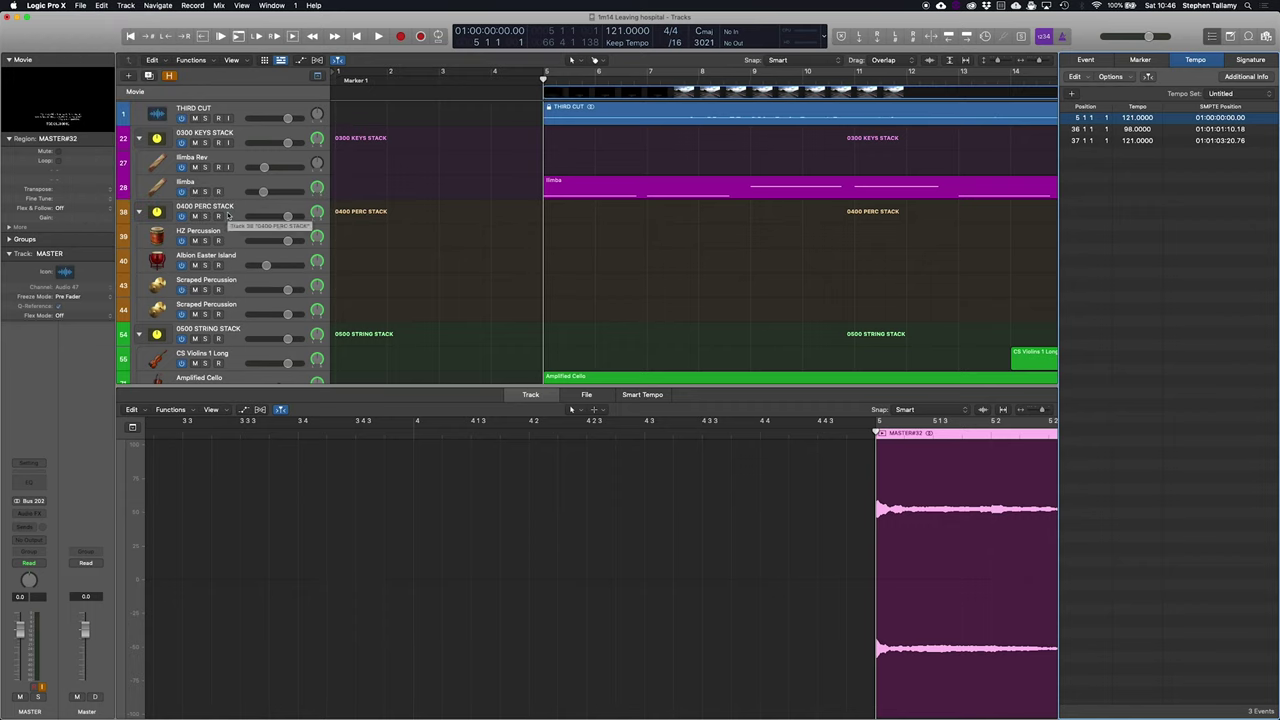
Step: Mute the movie's embedded audio in the Movie project settings and close the settings window
{"action": "right_click", "coordinate": [567, 91]}
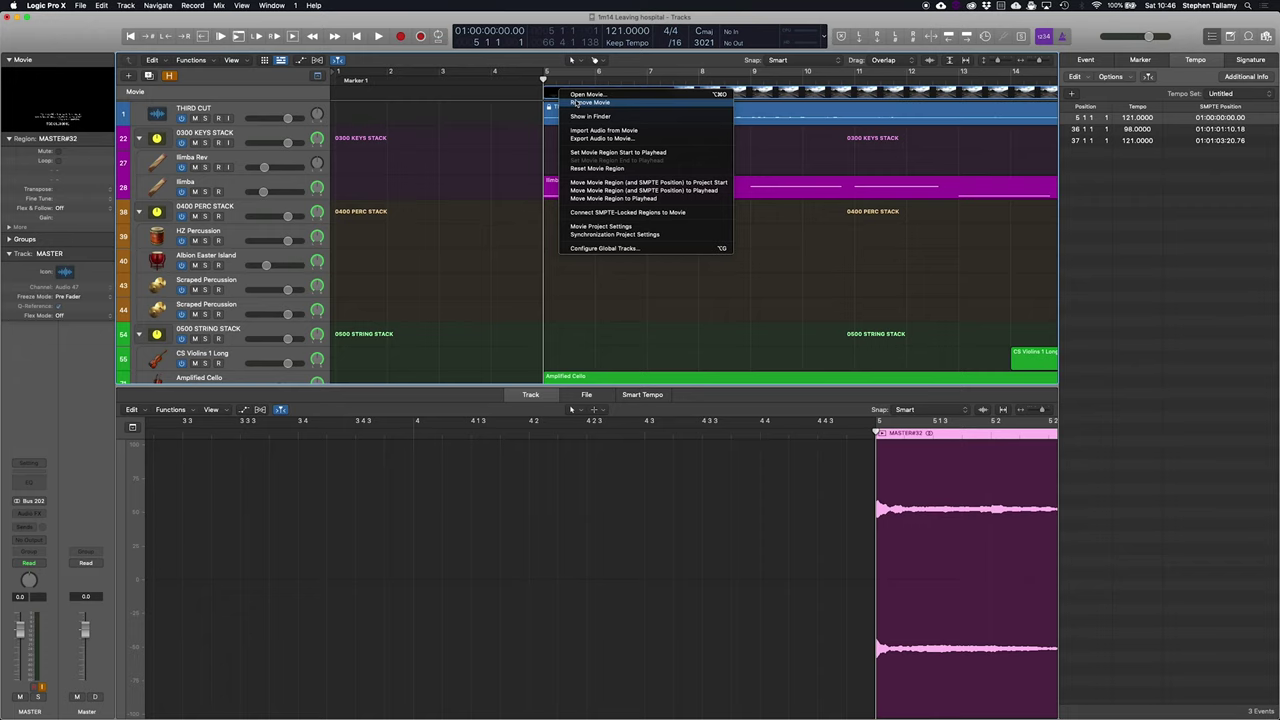
{"action": "left_click", "coordinate": [599, 229]}
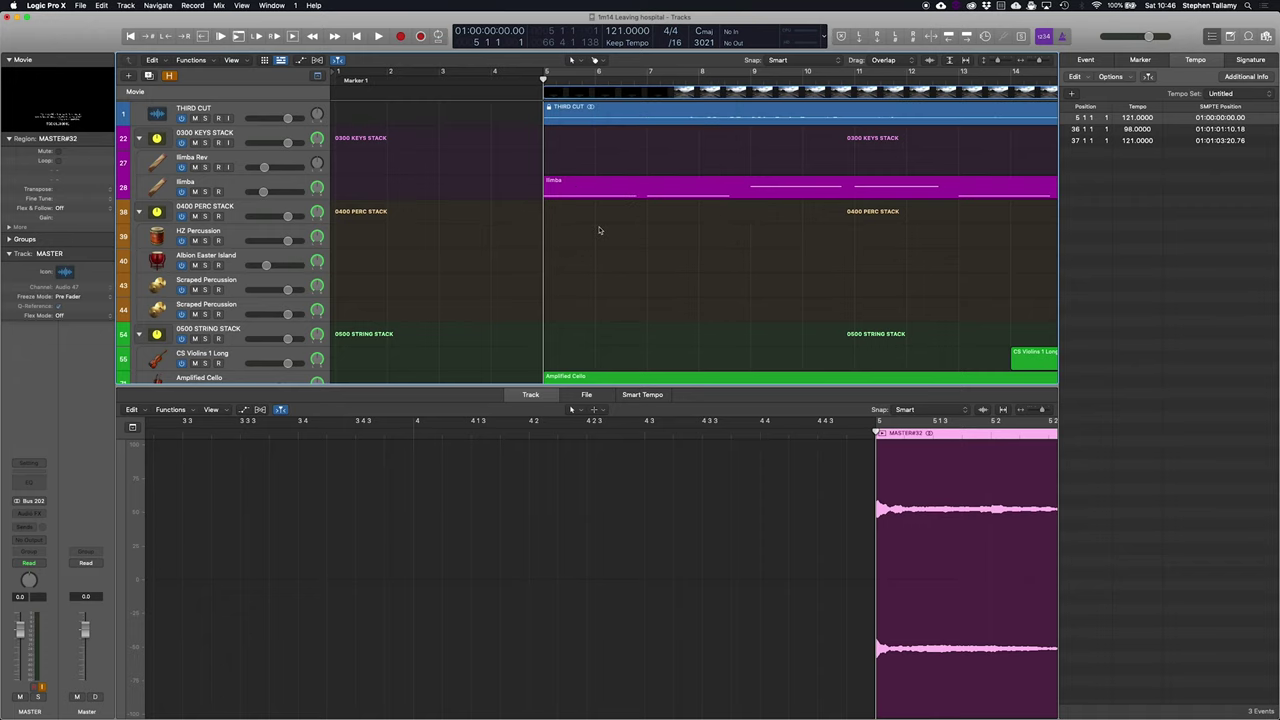
{"action": "left_click", "coordinate": [566, 343]}
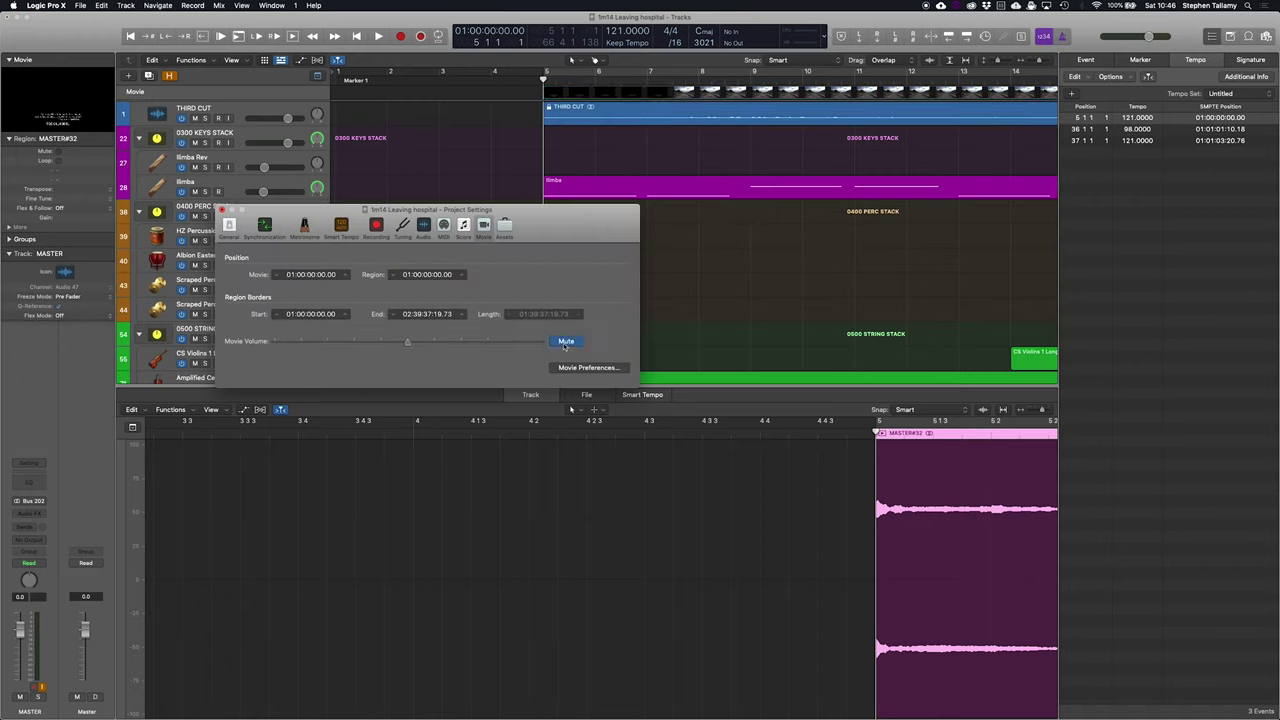
{"action": "left_click", "coordinate": [222, 210]}
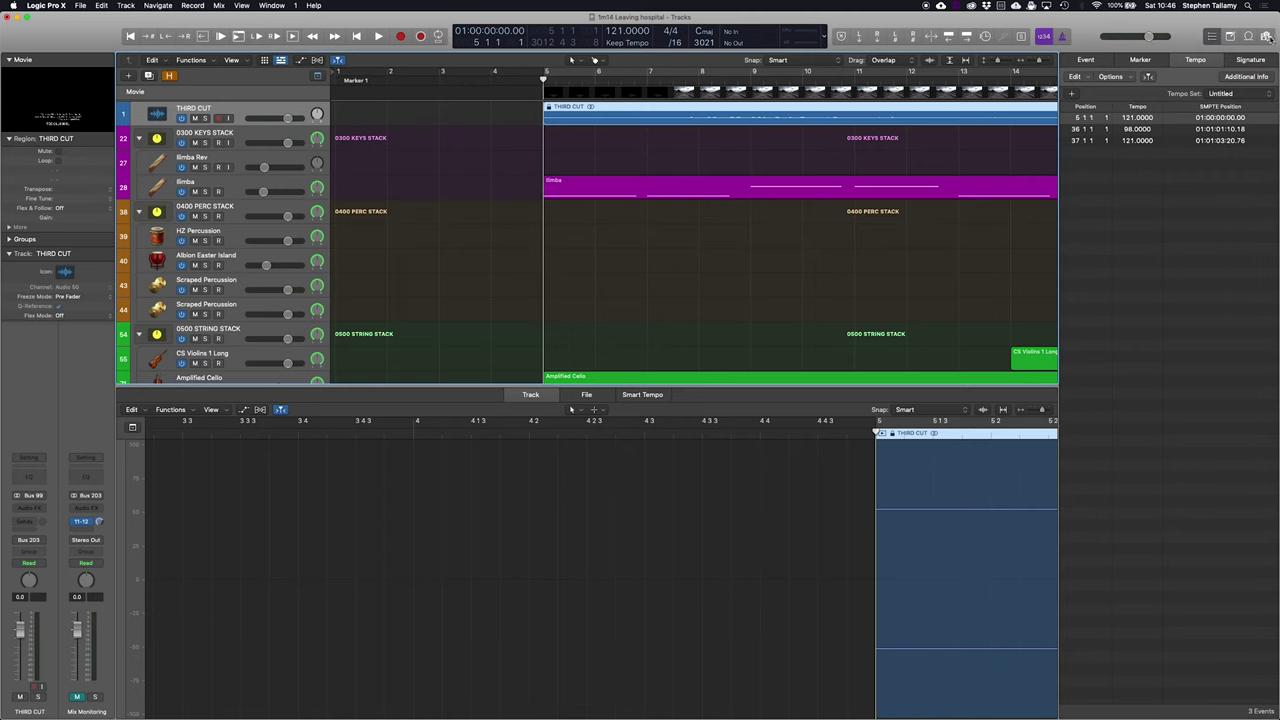
{"action": "left_click", "coordinate": [1266, 36]}
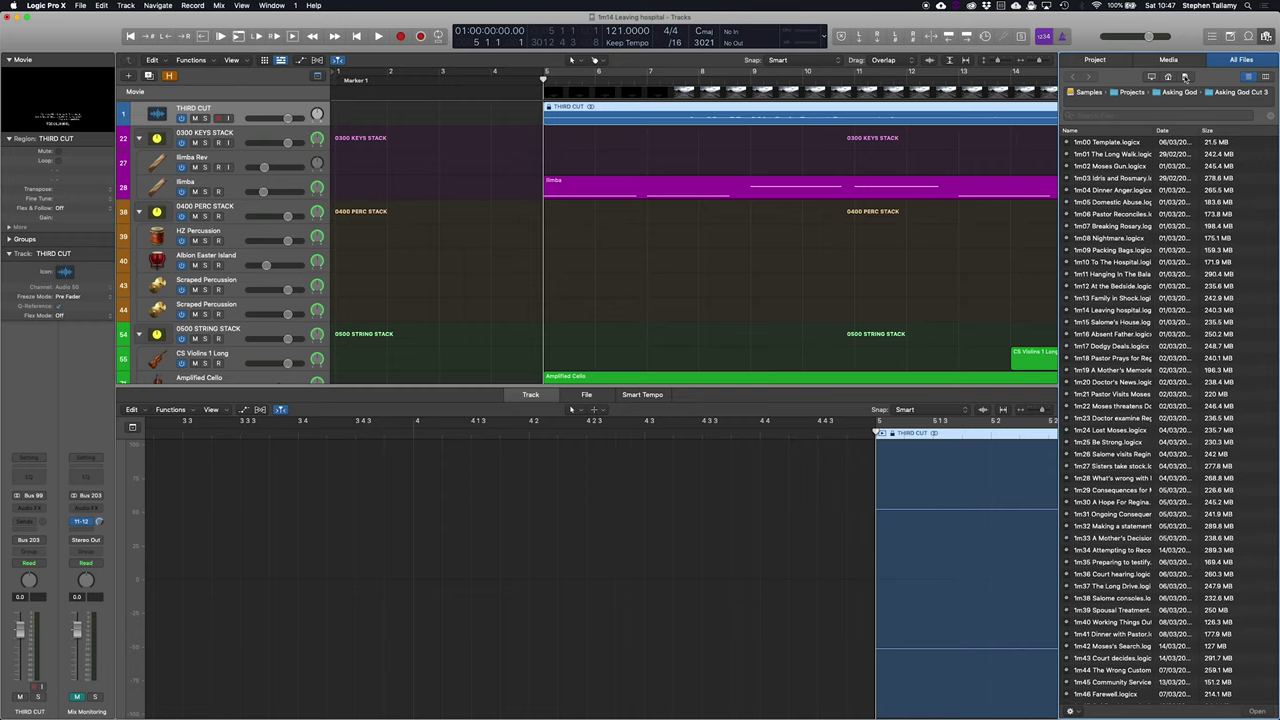
Step: From Asking God Cut 4's 1m00 Template.logicx, import the Audio track with Content, Plug-ins and I/O
{"action": "left_click", "coordinate": [1185, 77]}
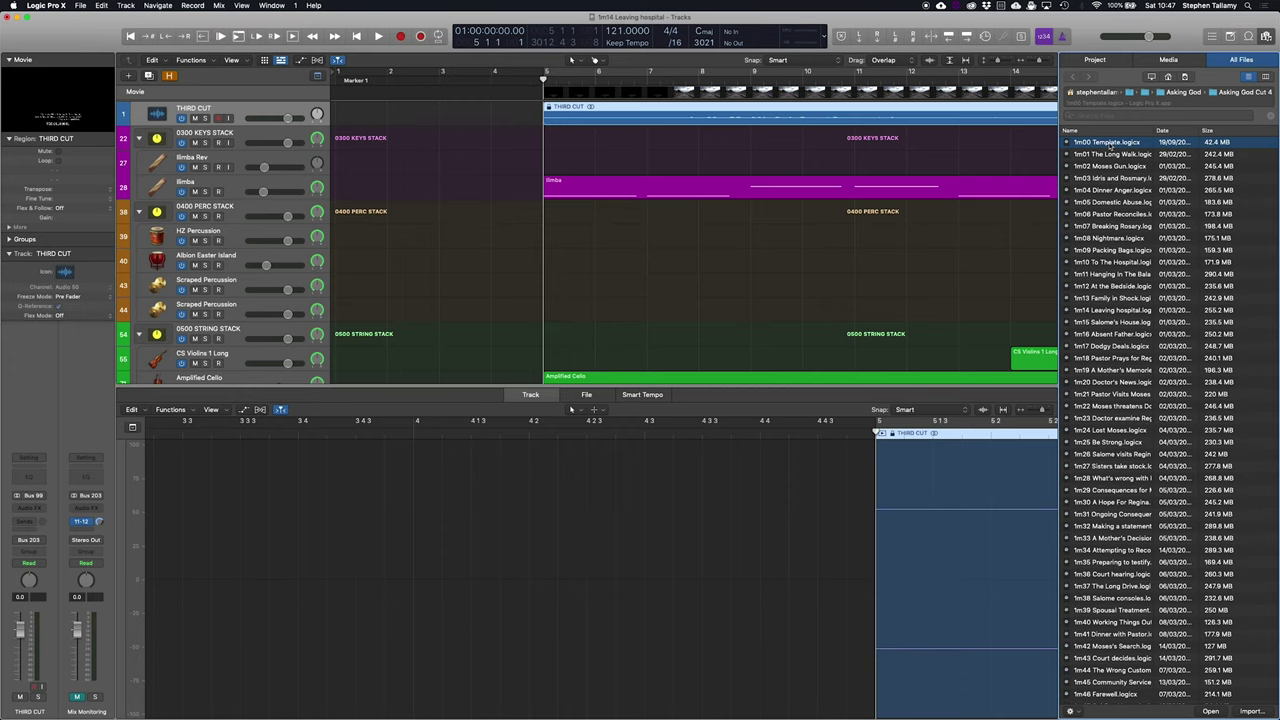
{"action": "double_click", "coordinate": [1109, 146]}
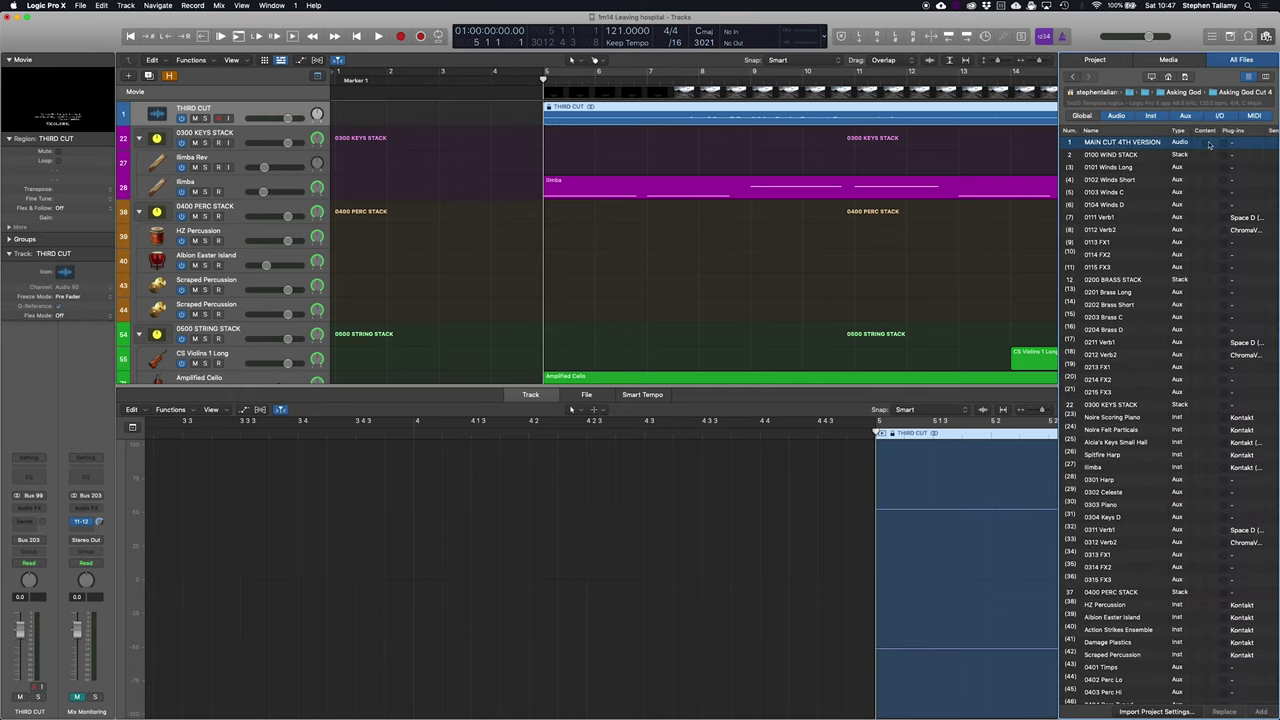
{"action": "scroll", "coordinate": [1227, 150], "scroll_direction": "right", "scroll_amount": 5}
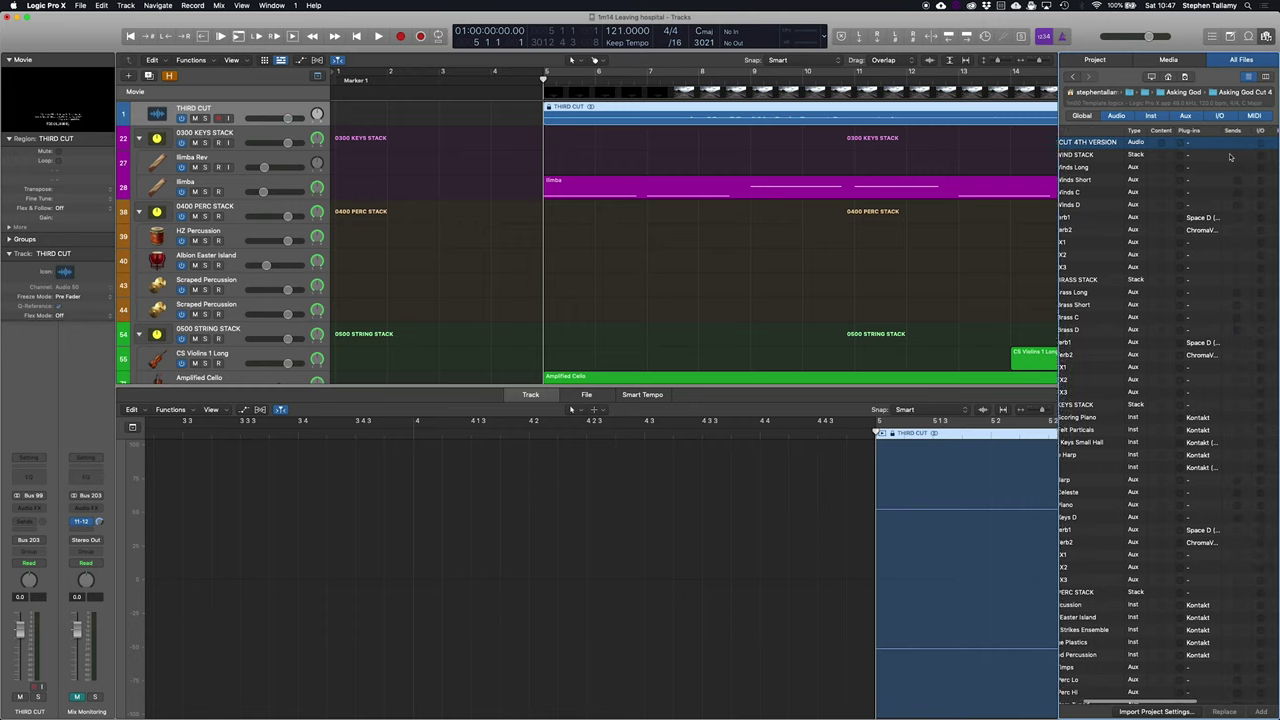
{"action": "scroll", "coordinate": [1227, 157], "scroll_direction": "right", "scroll_amount": 1}
{"action": "scroll", "coordinate": [1199, 153], "scroll_direction": "right", "scroll_amount": 2}
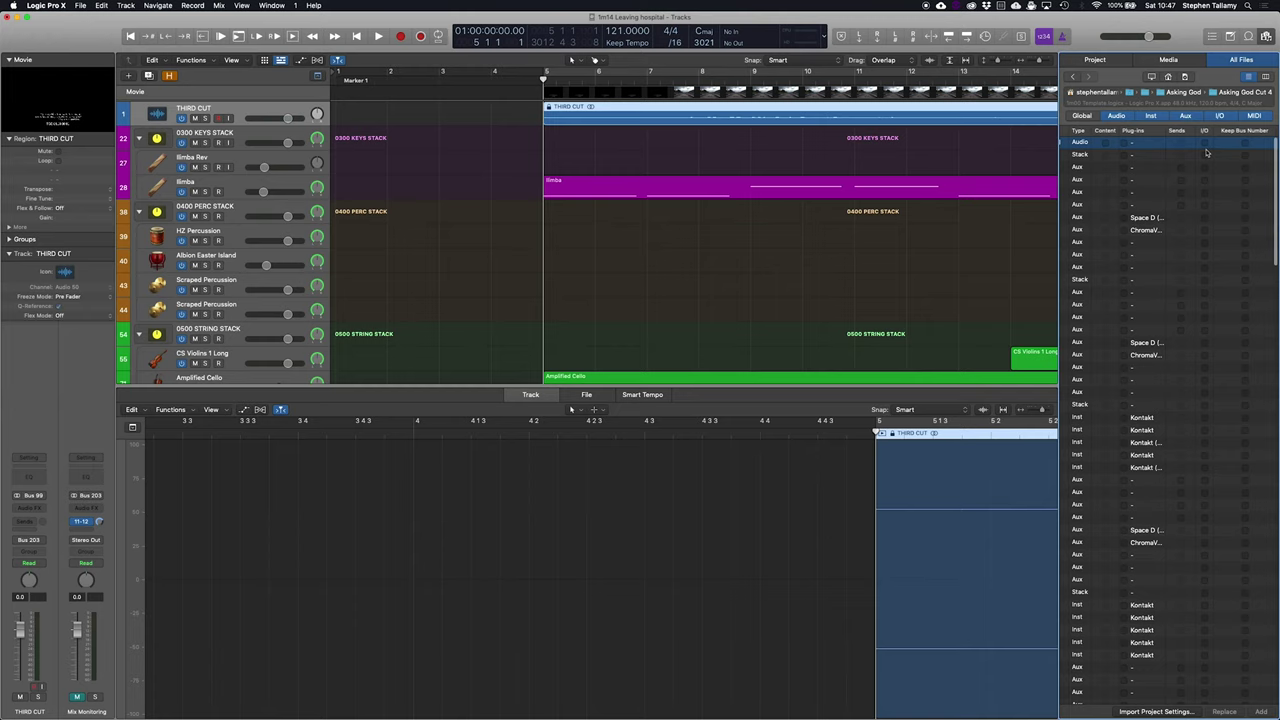
{"action": "left_click", "coordinate": [1205, 144]}
{"action": "scroll", "coordinate": [1247, 147], "scroll_direction": "right", "scroll_amount": 2}
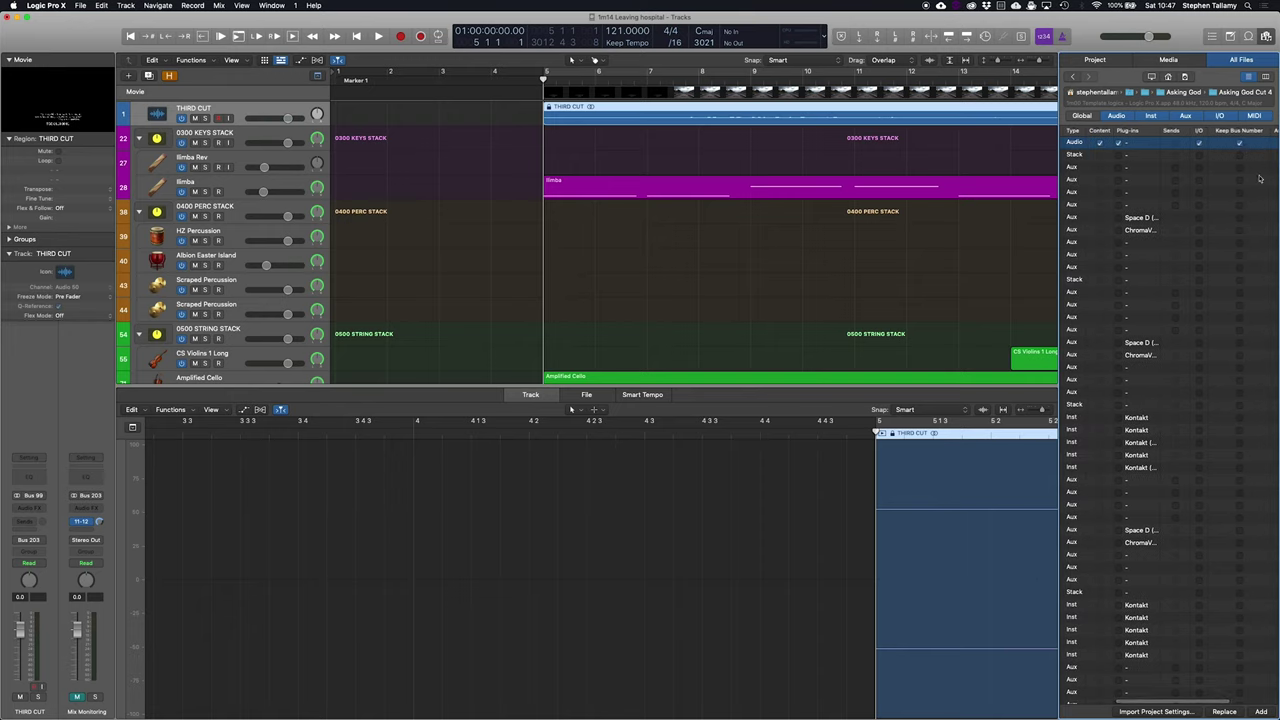
{"action": "left_click", "coordinate": [1261, 711]}
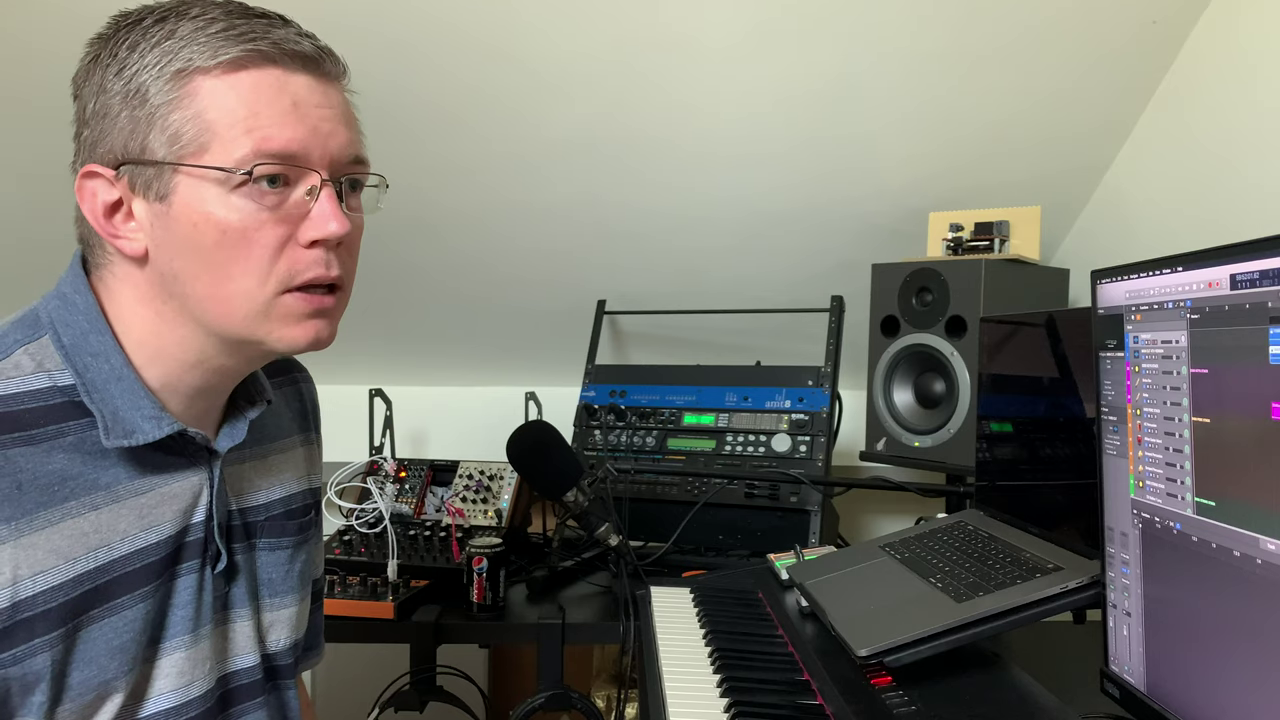
Step: Delete the THIRD CUT audio file and its emptied track so MAIN CUT 4TH VERSION becomes track 1
{"action": "left_click", "coordinate": [1095, 60]}
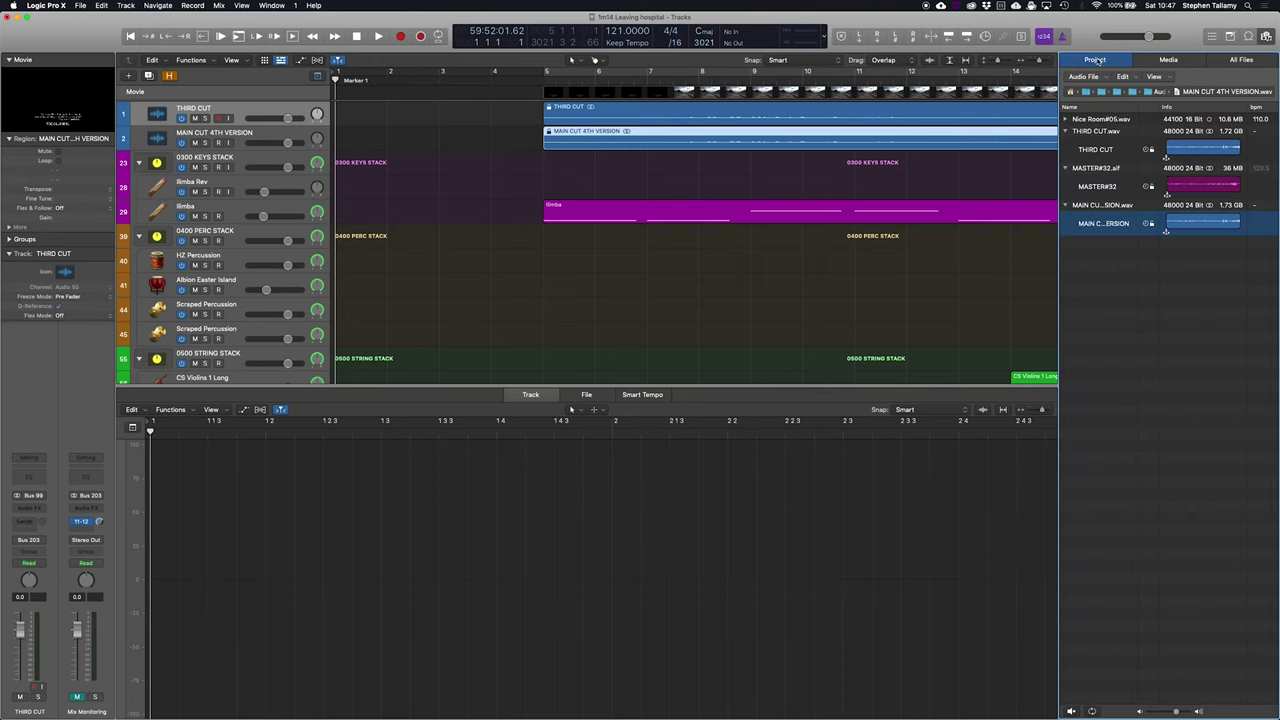
{"action": "left_click", "coordinate": [1196, 150]}
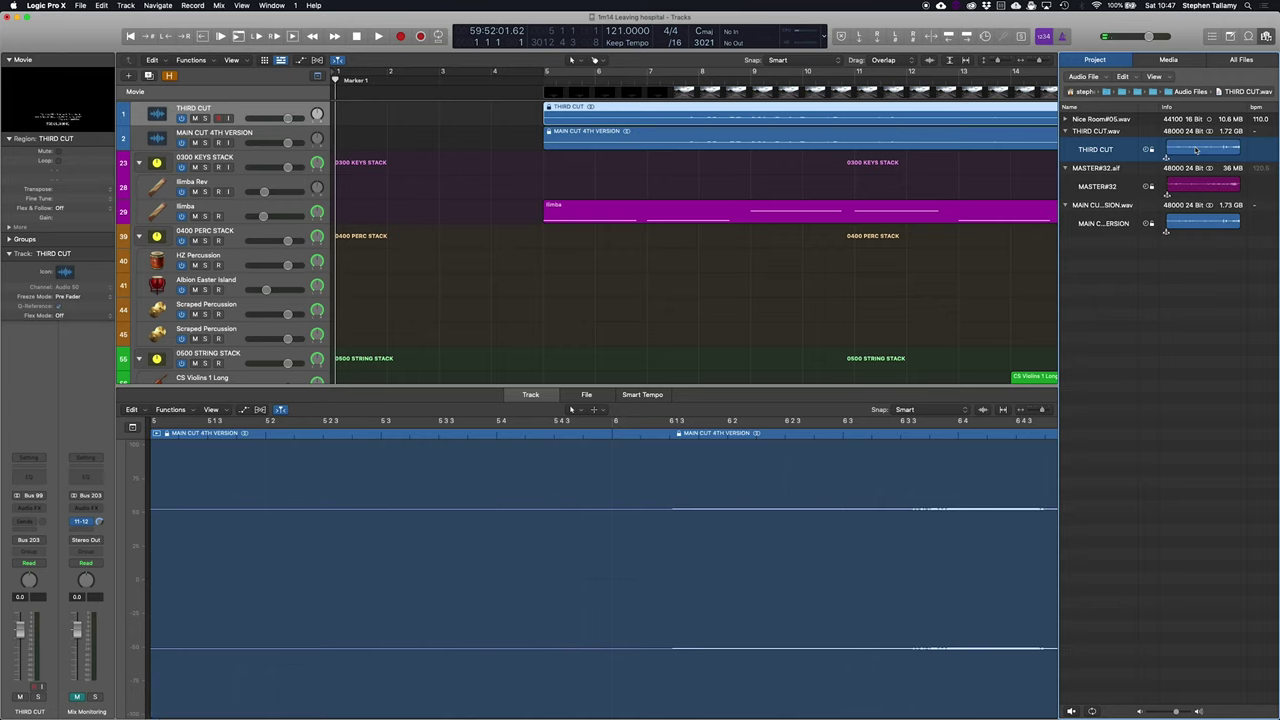
{"action": "key", "text": "BackSpace"}
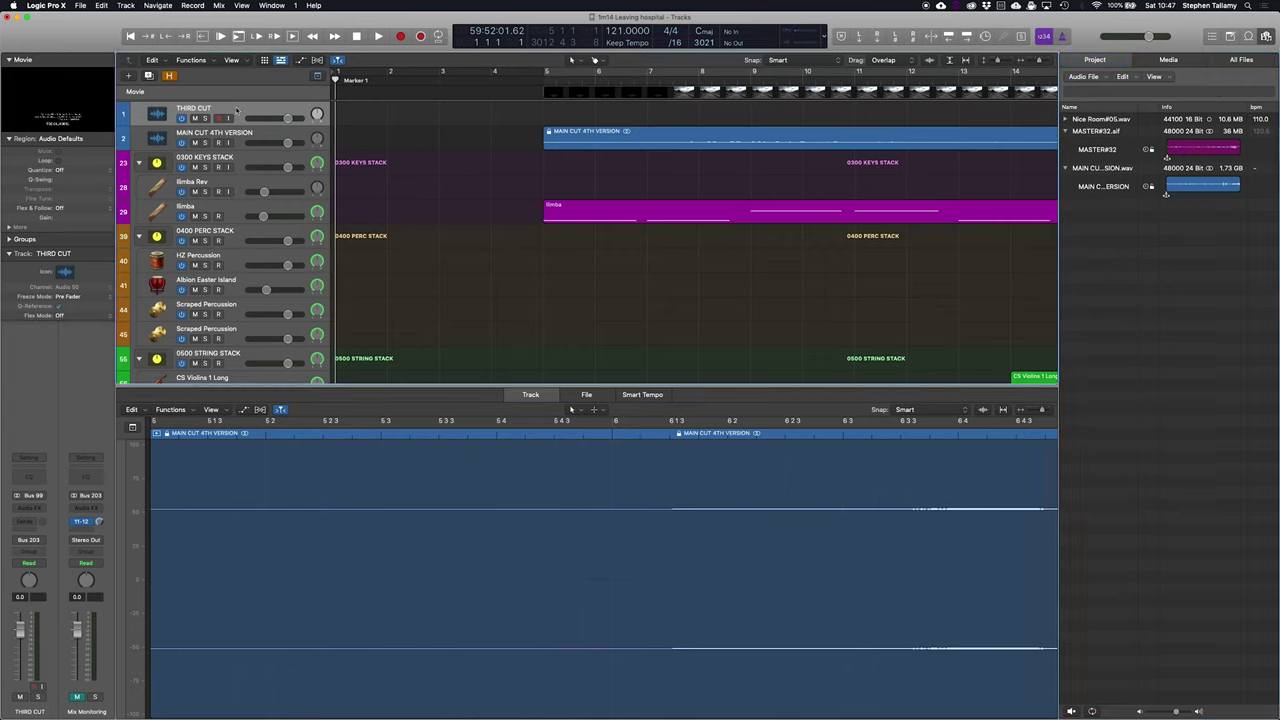
{"action": "key", "text": "super+BackSpace"}
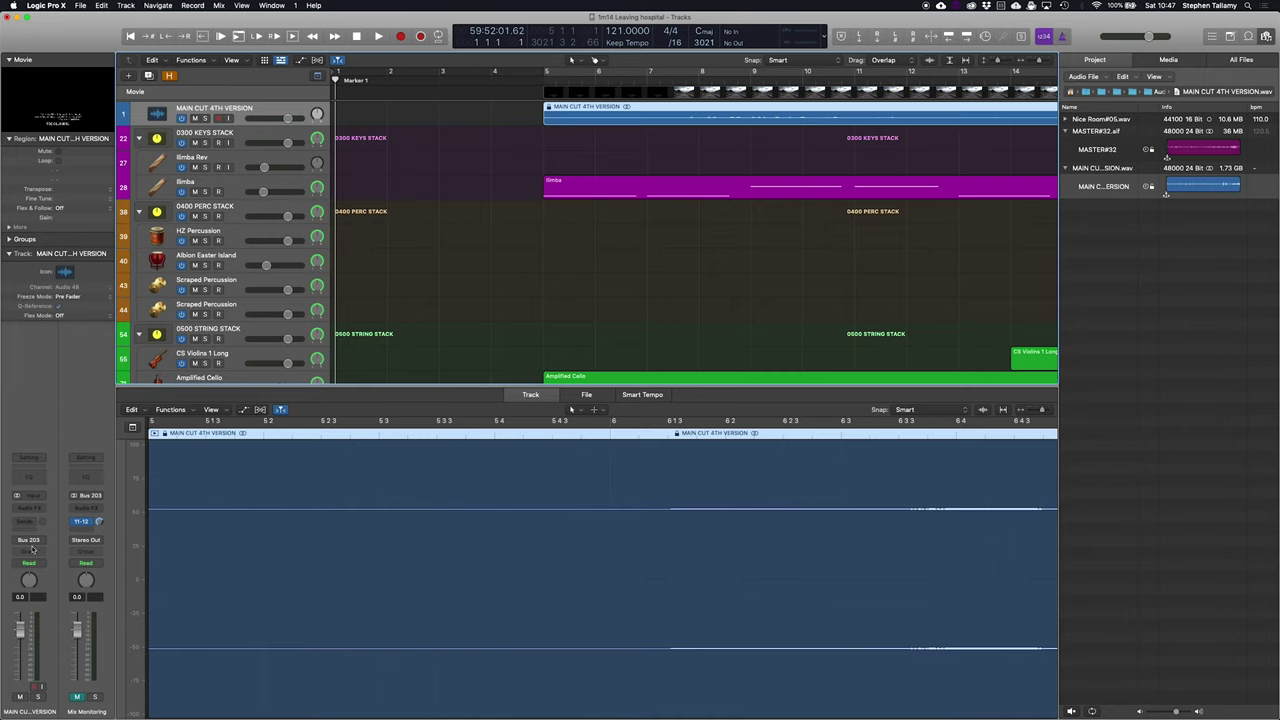
Step: With the playhead at bar 5, paste the noted 01:23:32:08.00 into the first tempo event's SMPTE position
{"action": "left_click", "coordinate": [545, 76]}
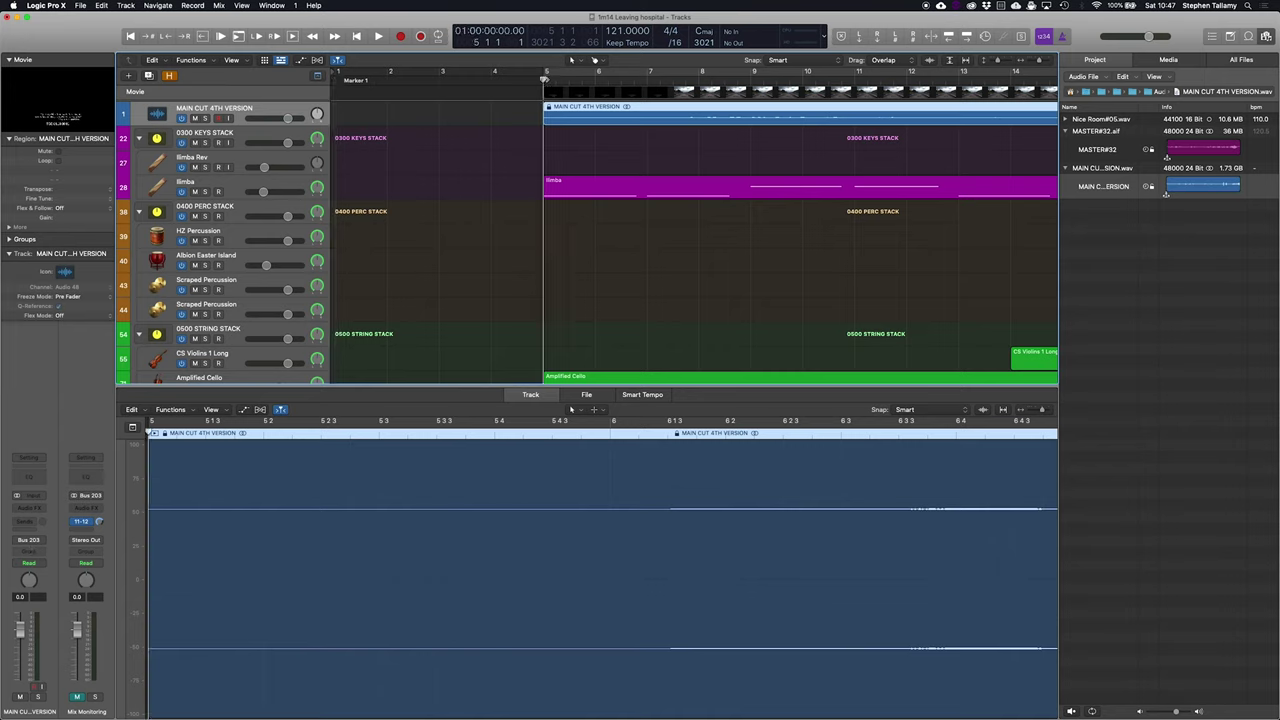
{"action": "left_click", "coordinate": [1230, 36]}
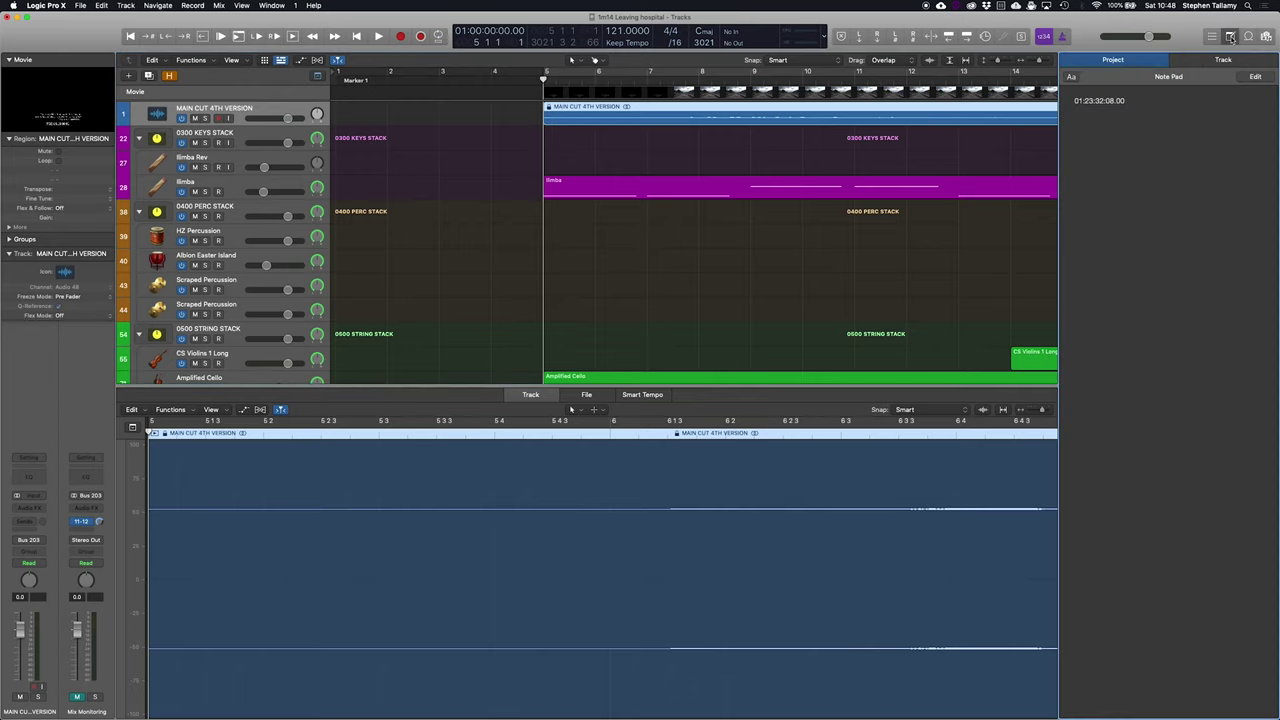
{"action": "double_click", "coordinate": [1137, 103]}
{"action": "triple_click", "coordinate": [1137, 103]}
{"action": "left_click", "coordinate": [1211, 36]}
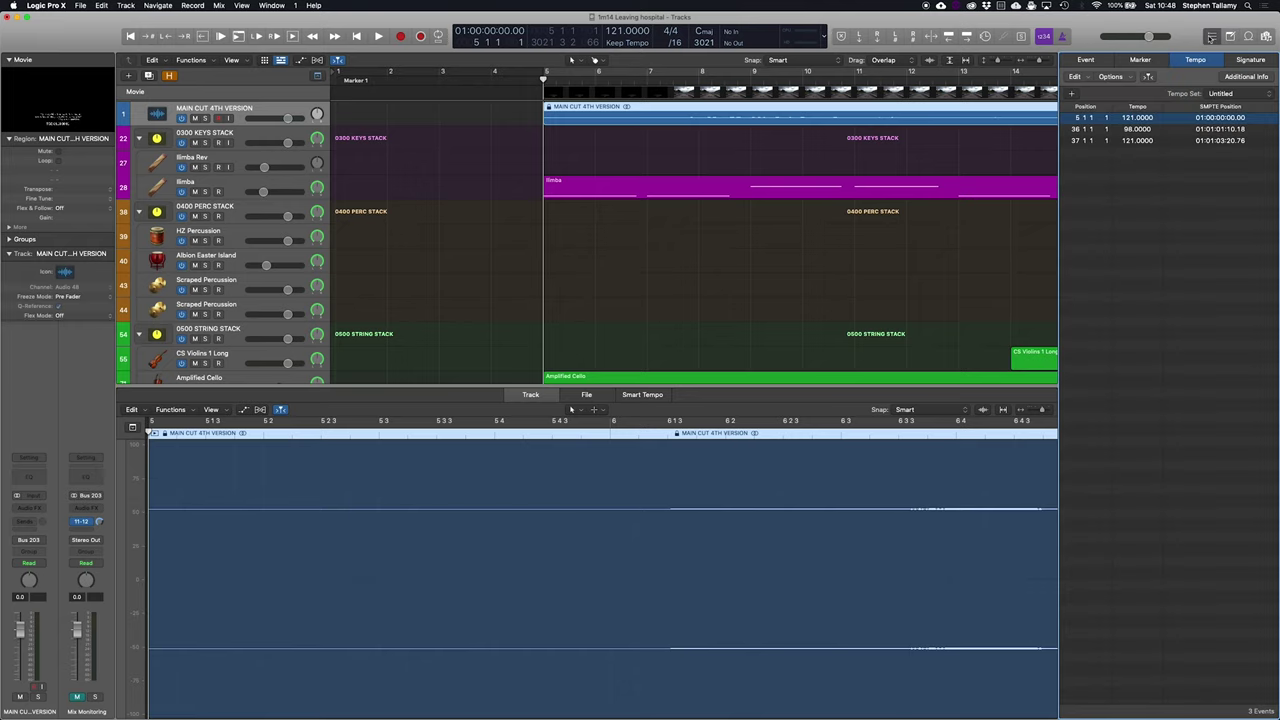
{"action": "double_click", "coordinate": [1216, 118]}
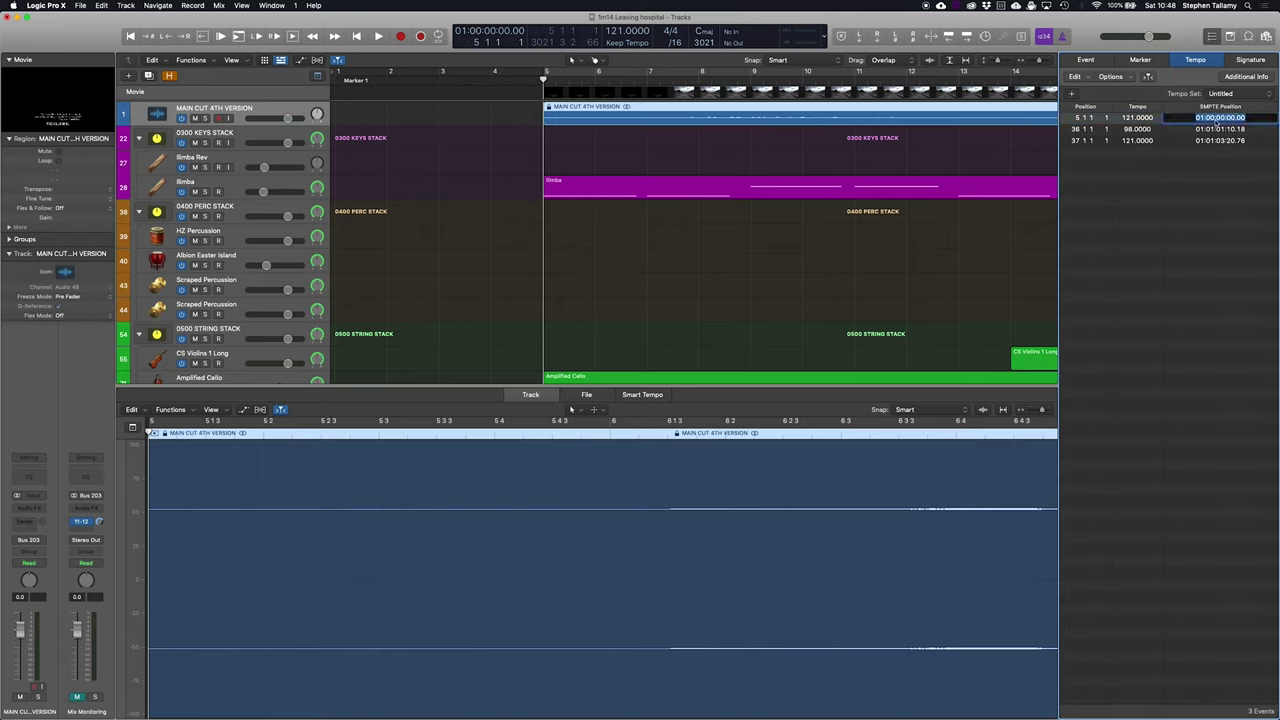
{"action": "key", "text": "super+v"}
{"action": "key", "text": "Return"}
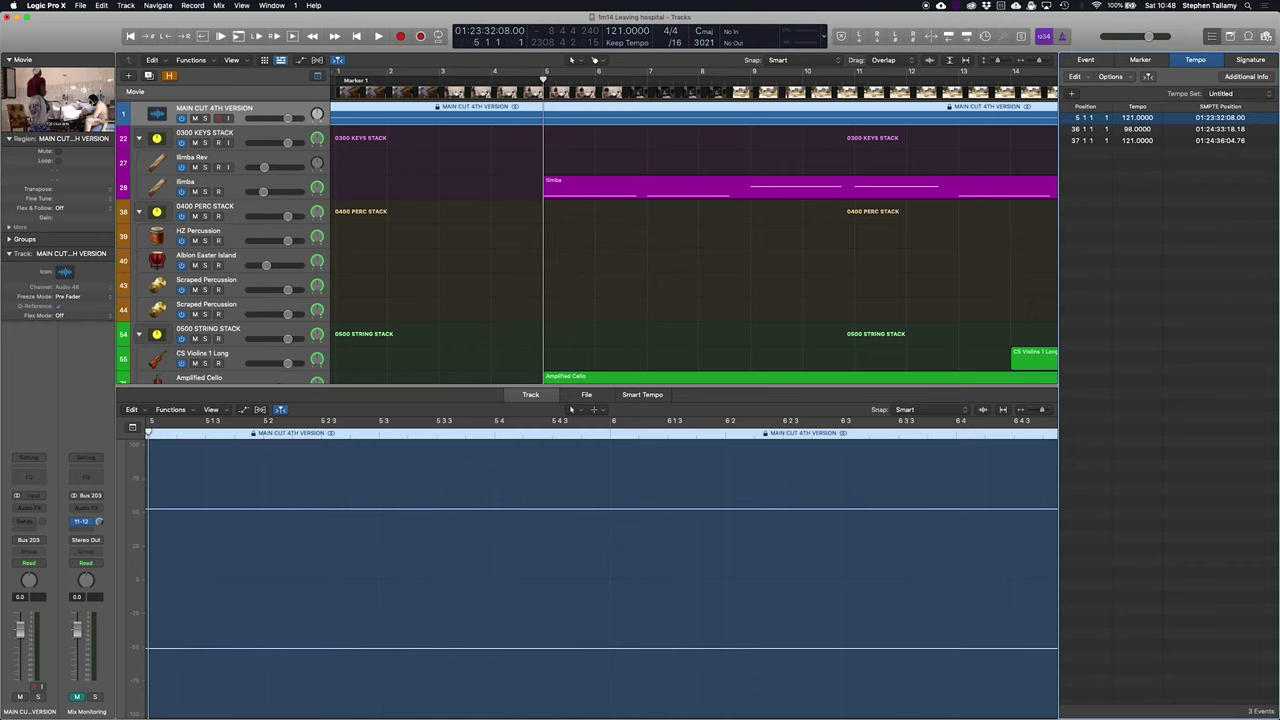
Step: Fine-tune the first tempo event to about 01:23:39:01 while watching the floating Movie window
{"action": "left_click", "coordinate": [89, 101]}
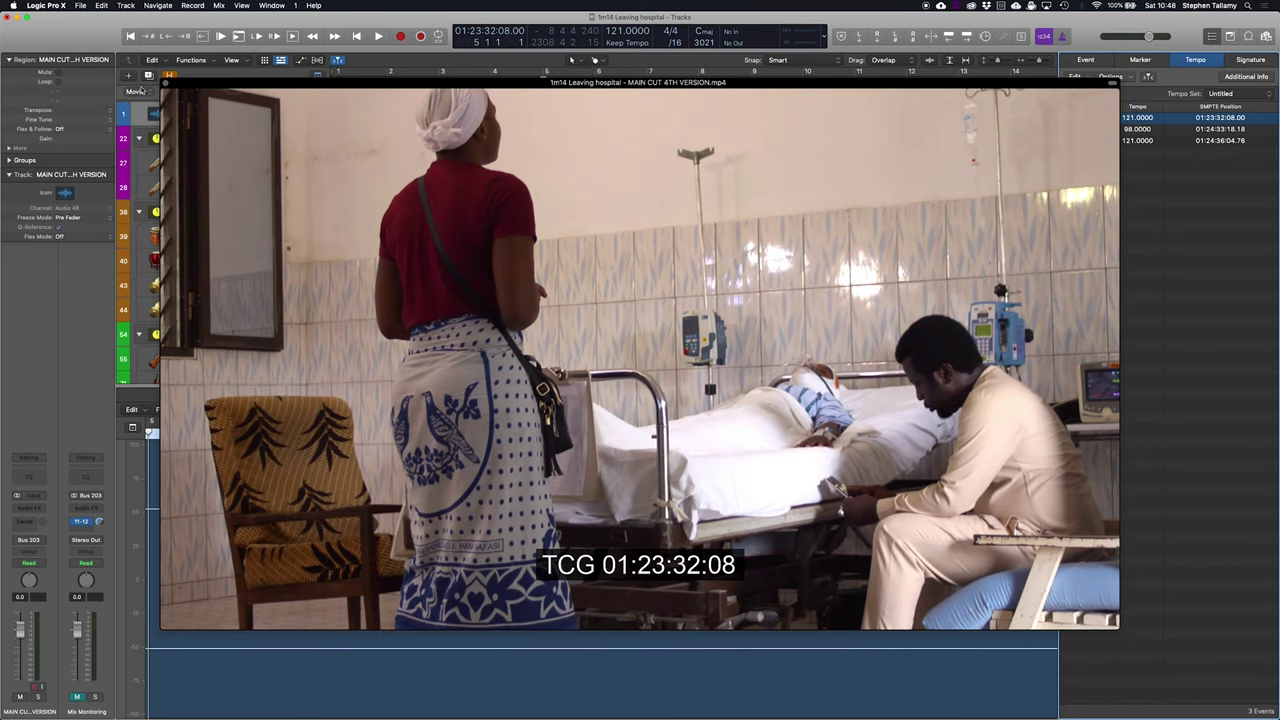
{"action": "left_click_drag", "start_coordinate": [277, 87], "coordinate": [224, 130]}
{"action": "left_click_drag", "start_coordinate": [1222, 117], "coordinate": [1221, 100]}
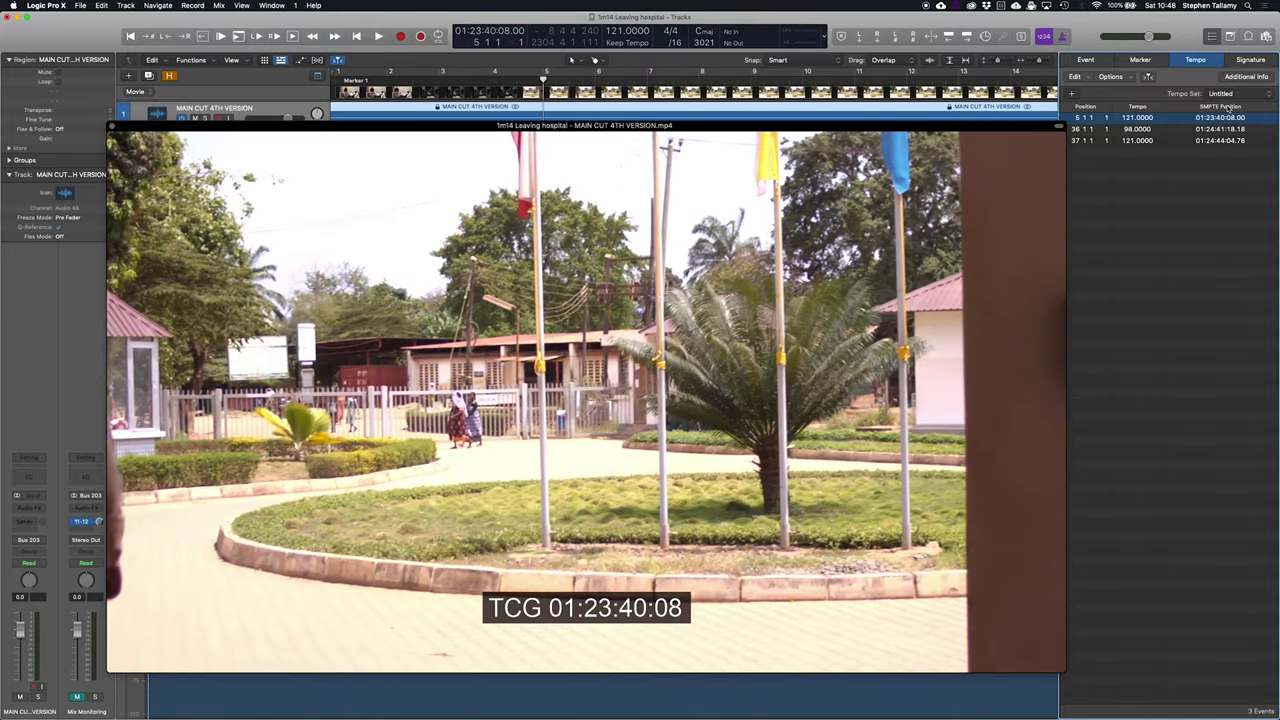
{"action": "left_click_drag", "start_coordinate": [1233, 125], "coordinate": [1231, 177]}
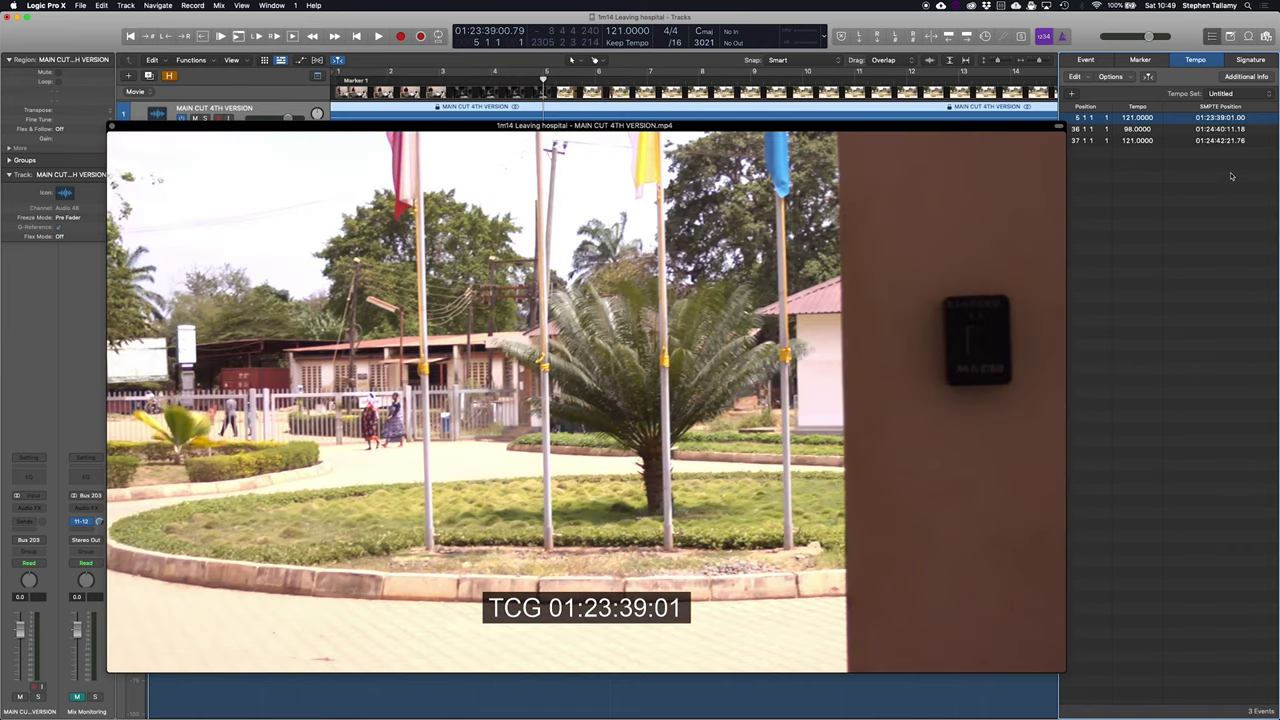